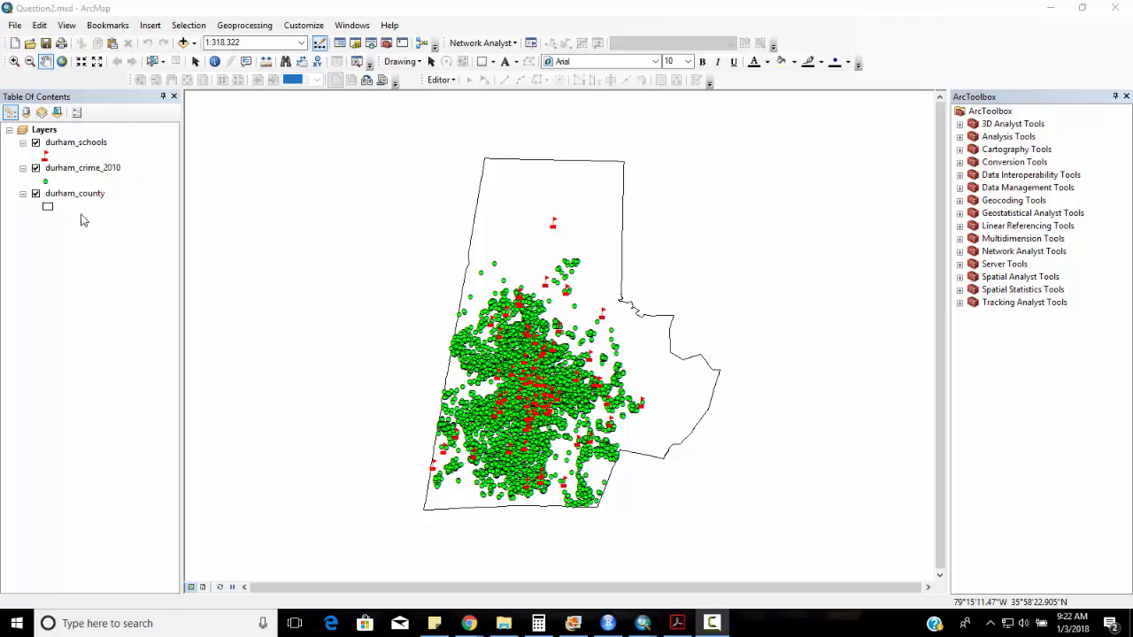
Open the durham_crime_2010 attribute table, go to its last record to check the number of crimes, and close it
{"action": "left_click", "coordinate": [89, 169]}
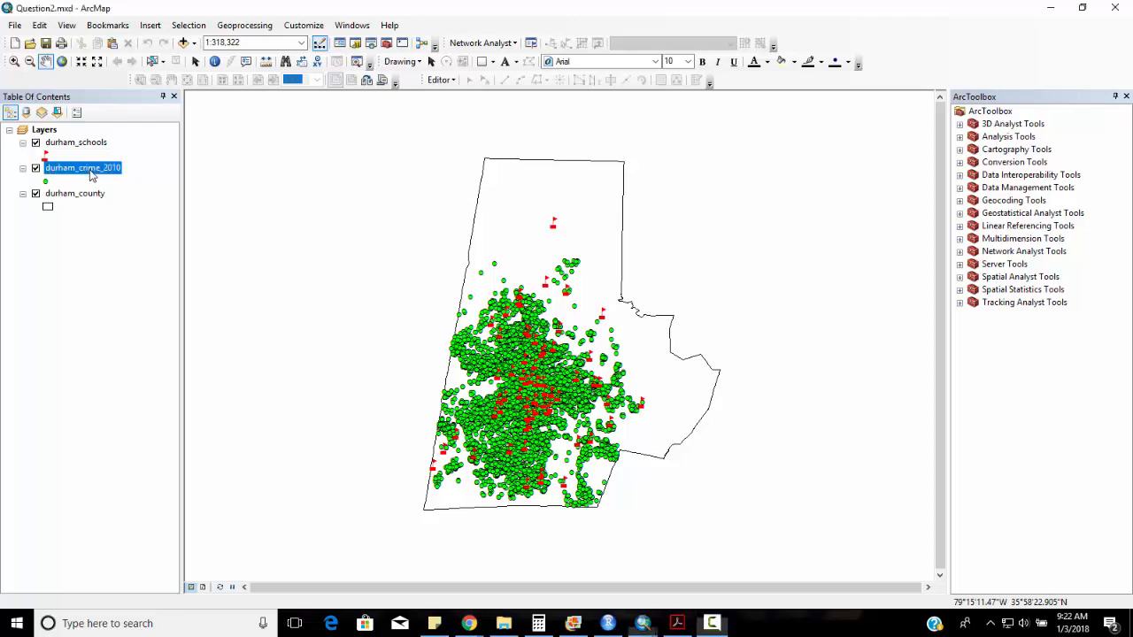
{"action": "right_click", "coordinate": [88, 169]}
{"action": "left_click", "coordinate": [123, 213]}
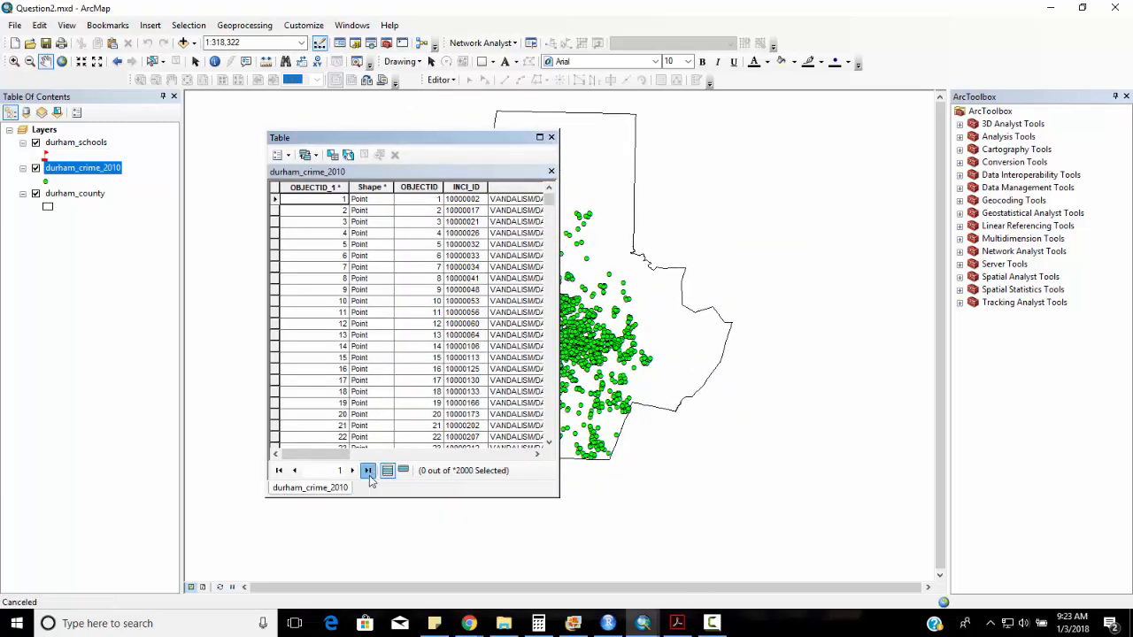
{"action": "left_click", "coordinate": [368, 471]}
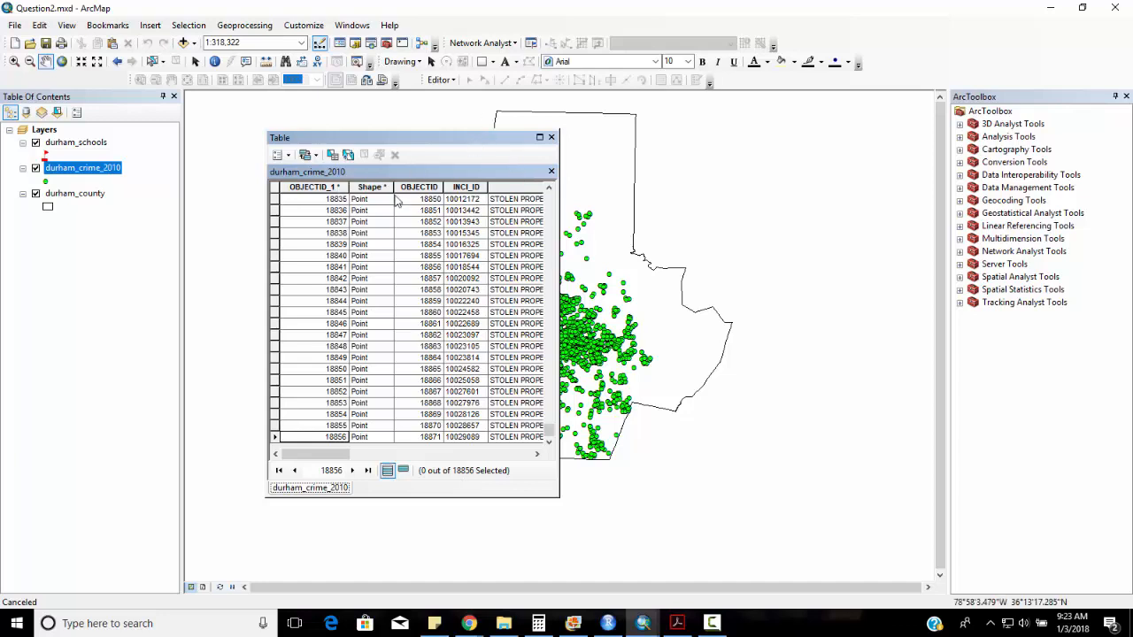
{"action": "left_click_drag", "start_coordinate": [398, 137], "coordinate": [262, 185]}
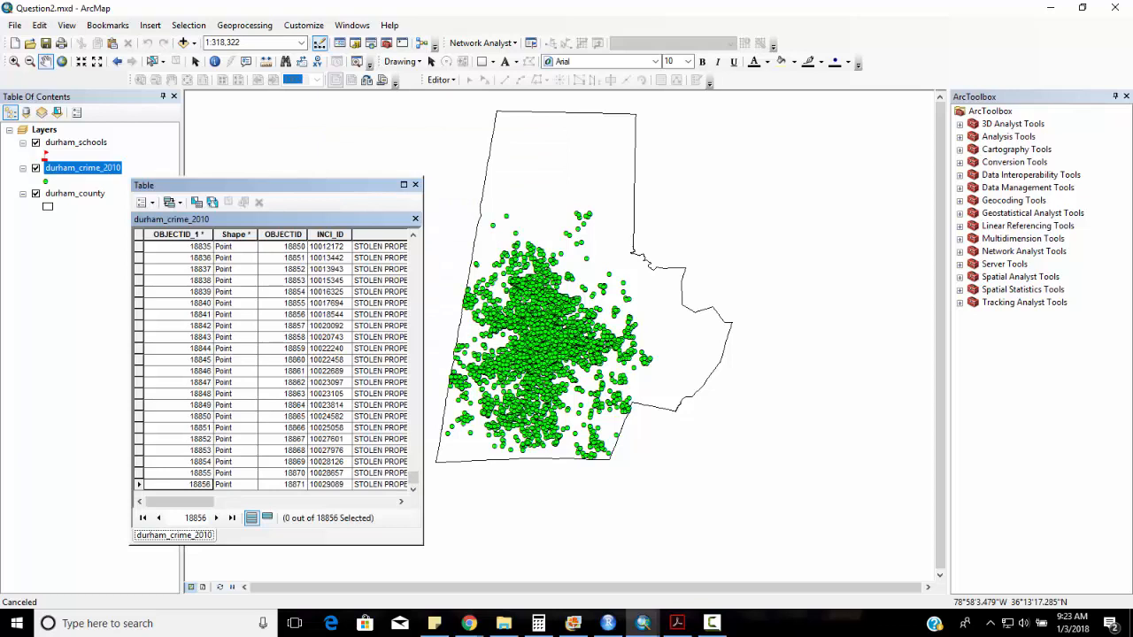
{"action": "left_click", "coordinate": [415, 184]}
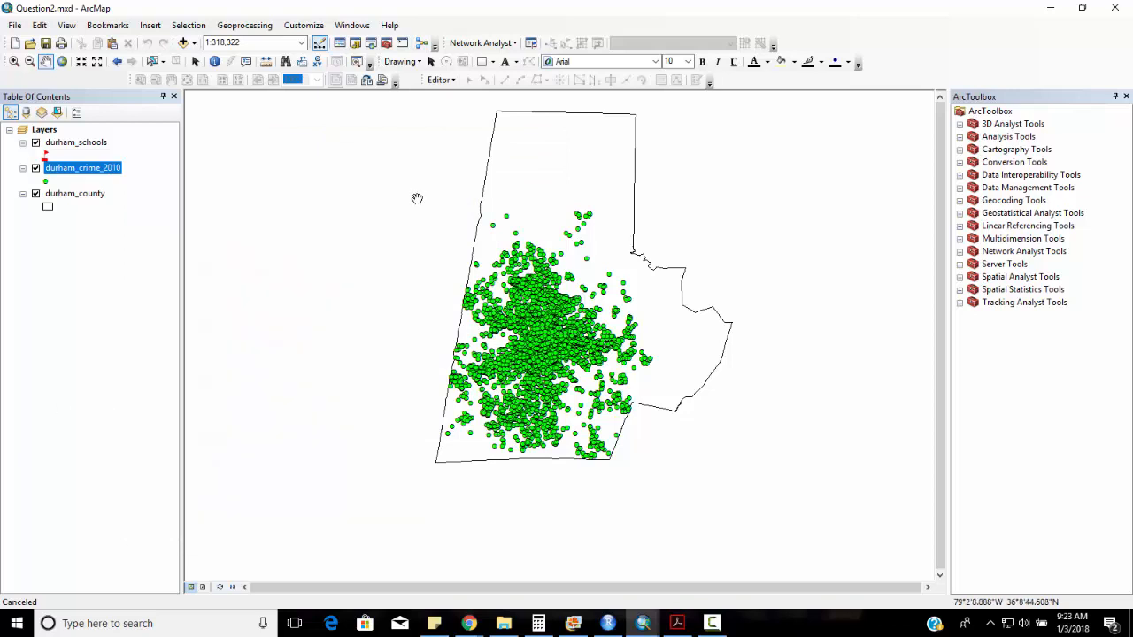
Reopen the durham_crime_2010 attribute table and view its last columns, including the coordinates and DATE_OCC
{"action": "right_click", "coordinate": [78, 174]}
{"action": "left_click", "coordinate": [147, 207]}
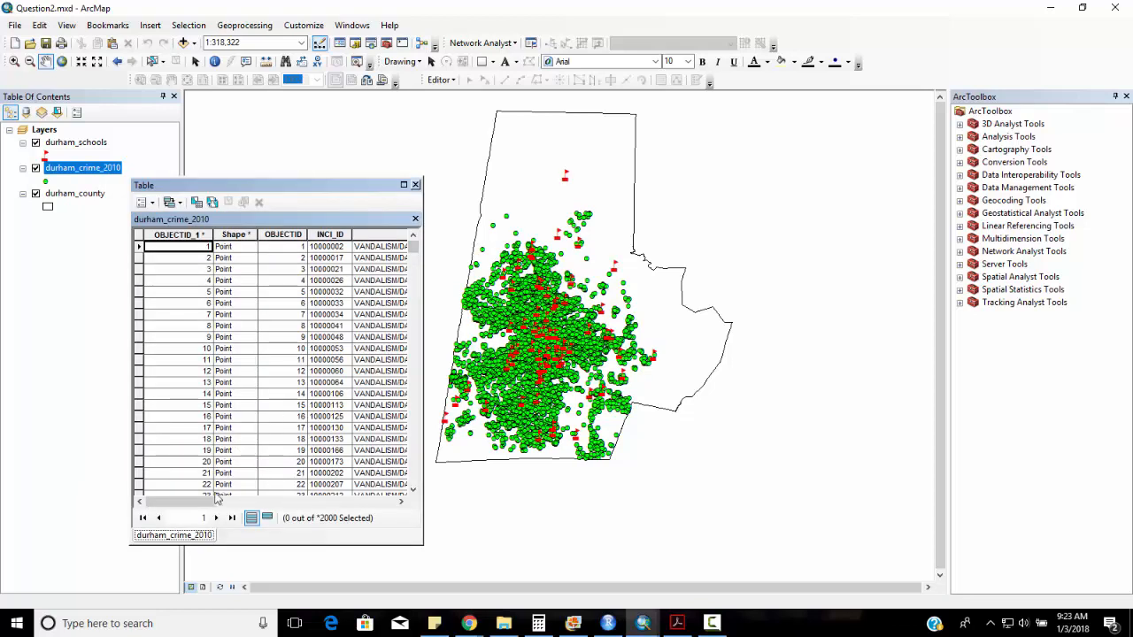
{"action": "left_click_drag", "start_coordinate": [199, 501], "coordinate": [382, 502]}
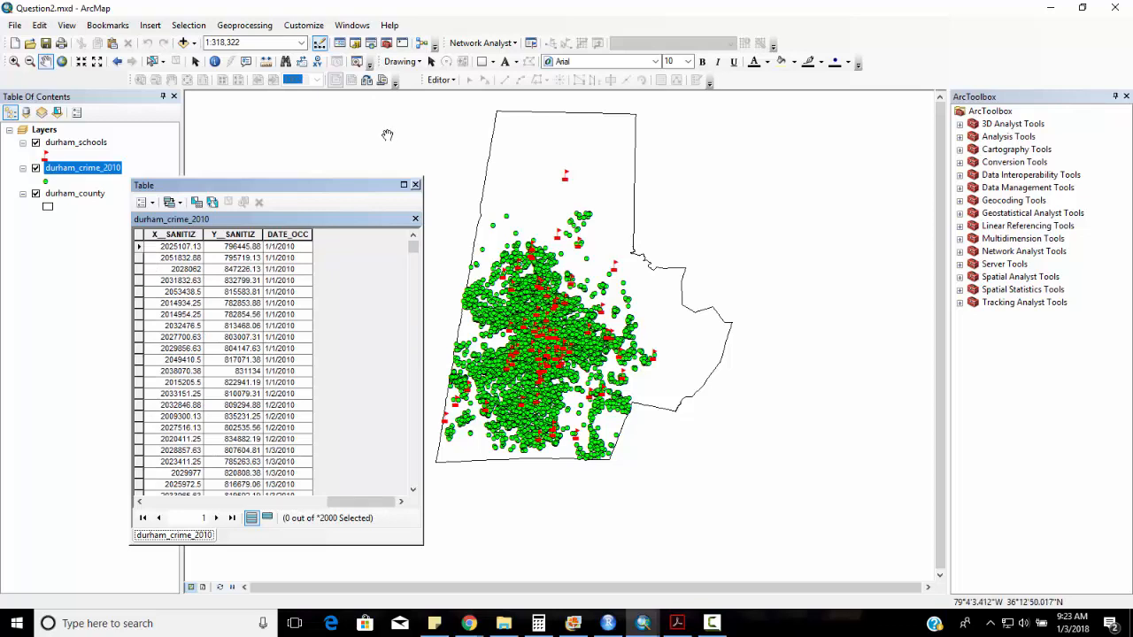
Start a Select By Location query with durham_crime_2010 as the target layer and durham_schools as the source layer
{"action": "left_click", "coordinate": [189, 25]}
{"action": "left_click", "coordinate": [202, 56]}
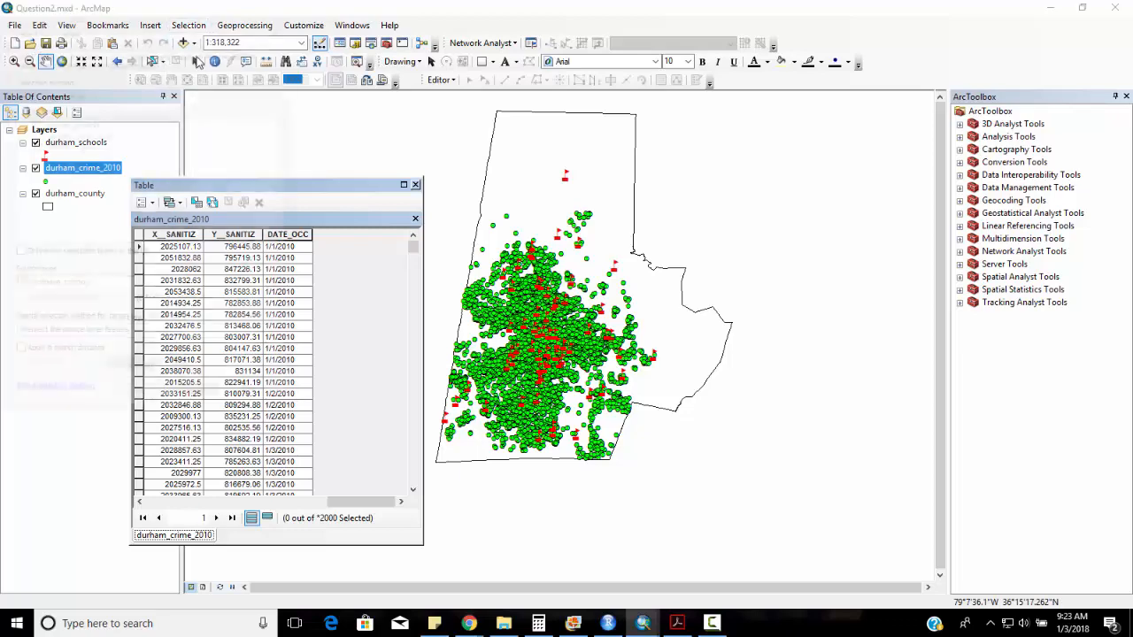
{"action": "left_click_drag", "start_coordinate": [177, 32], "coordinate": [710, 107]}
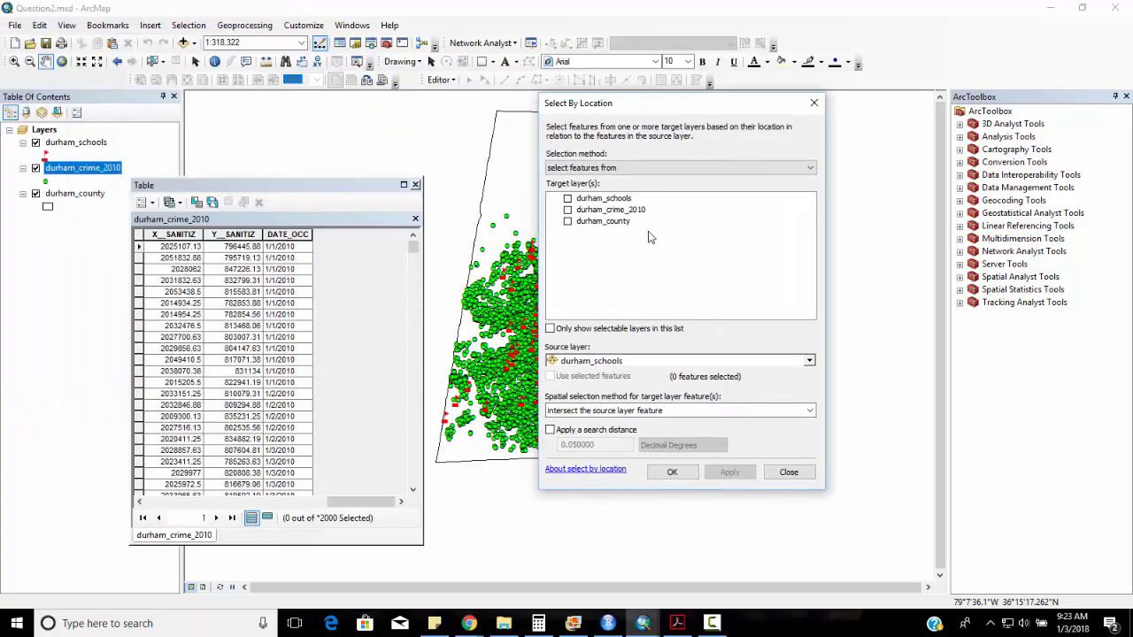
{"action": "left_click", "coordinate": [568, 209]}
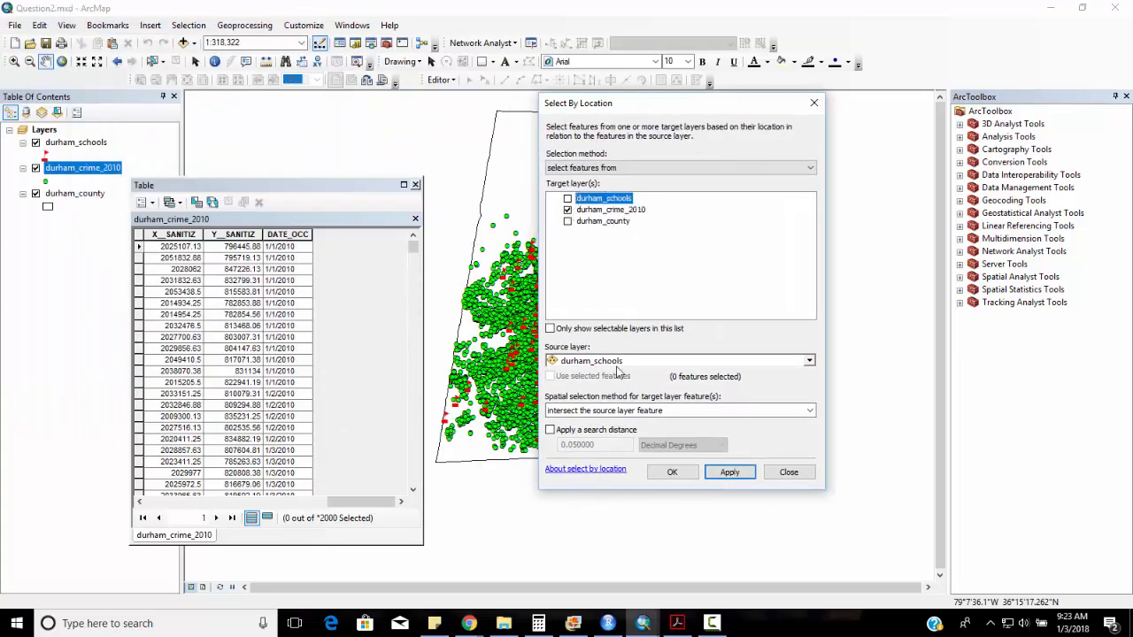
{"action": "left_click", "coordinate": [622, 362]}
{"action": "left_click", "coordinate": [620, 375]}
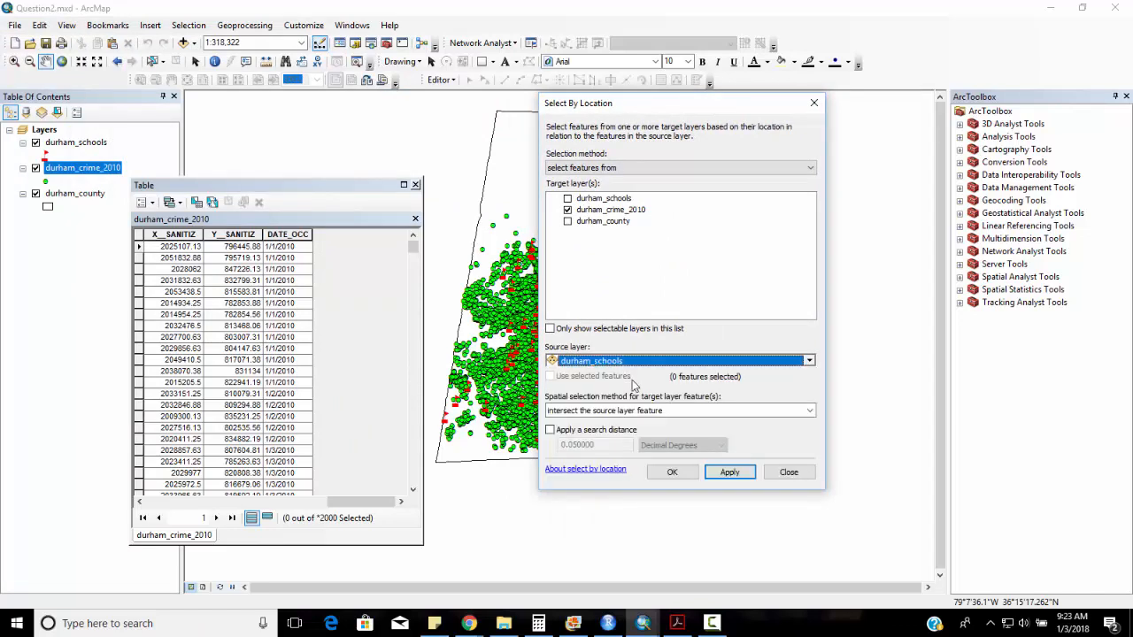
Set the spatial selection method to "are within a distance of the source layer feature" with a search distance of .25 miles
{"action": "left_click", "coordinate": [809, 410]}
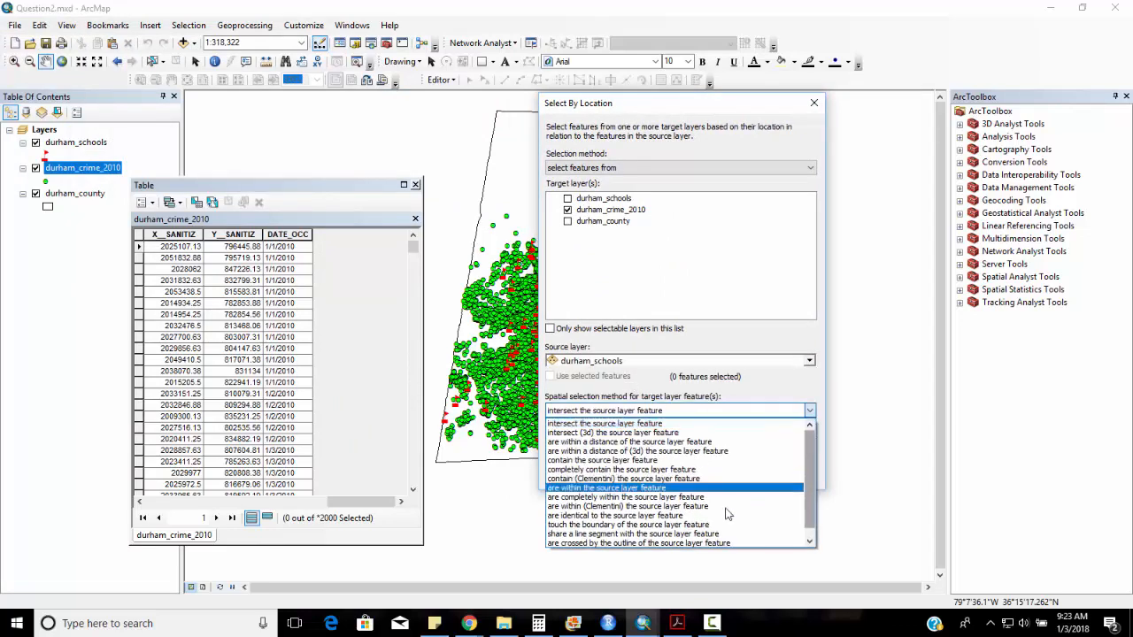
{"action": "left_click", "coordinate": [742, 442]}
{"action": "left_click_drag", "start_coordinate": [607, 445], "coordinate": [566, 445]}
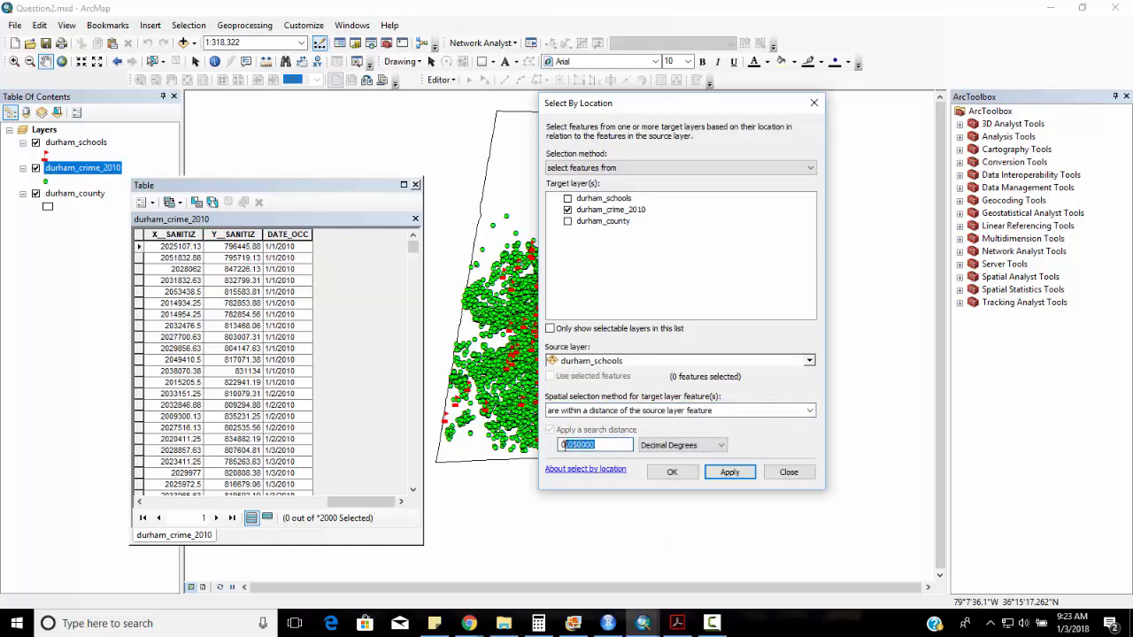
{"action": "key", "text": "BackSpace"}
{"action": "key", "text": "BackSpace"}
{"action": "left_click", "coordinate": [718, 445]}
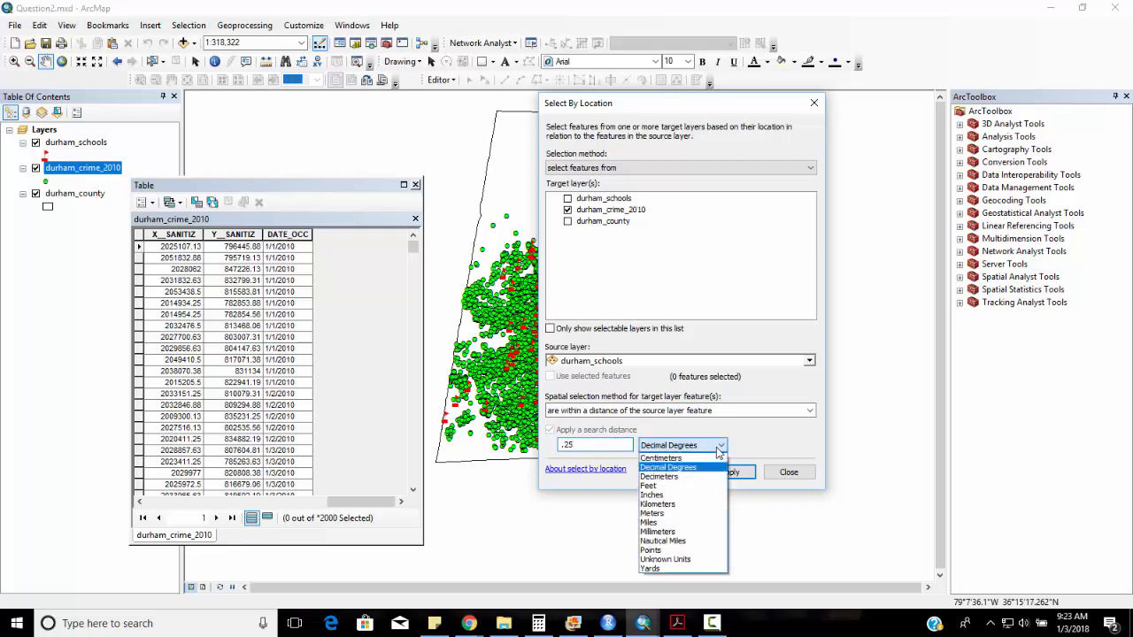
{"action": "left_click", "coordinate": [692, 522]}
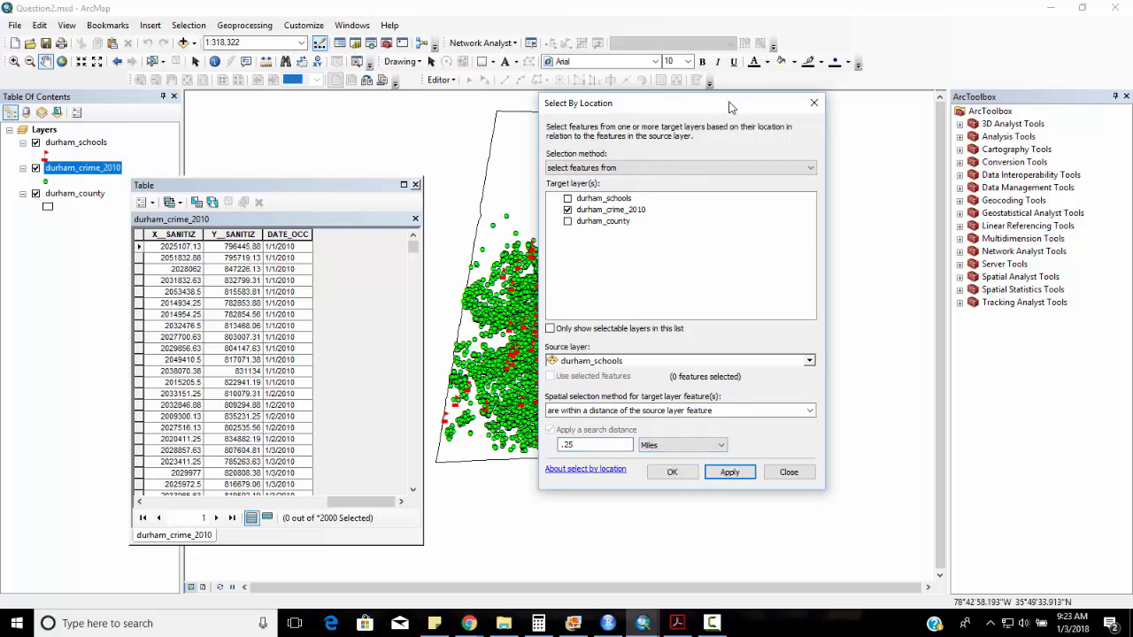
{"action": "left_click_drag", "start_coordinate": [730, 107], "coordinate": [898, 106]}
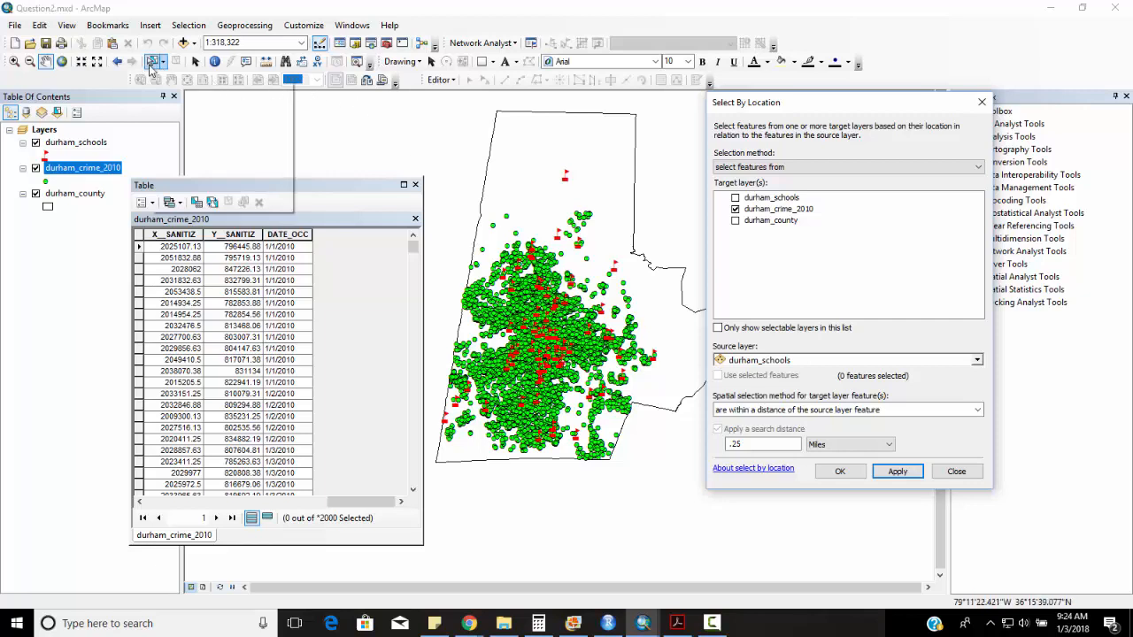
Open the durham_schools attribute table and sort it in ascending order by SCHOOL_NAM
{"action": "right_click", "coordinate": [74, 142]}
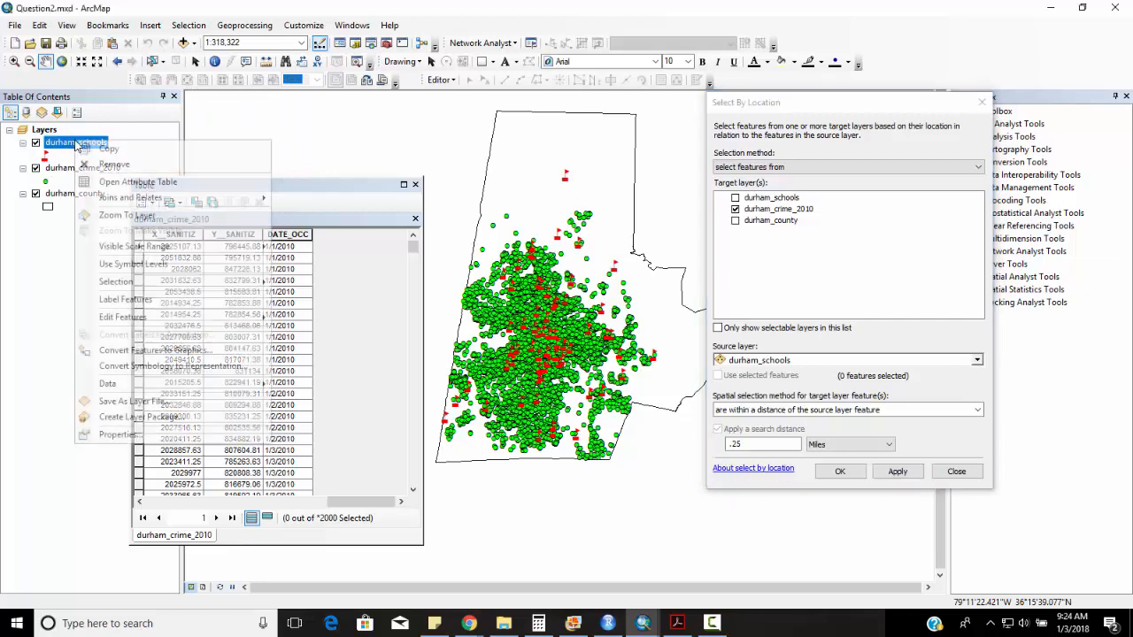
{"action": "left_click", "coordinate": [91, 182]}
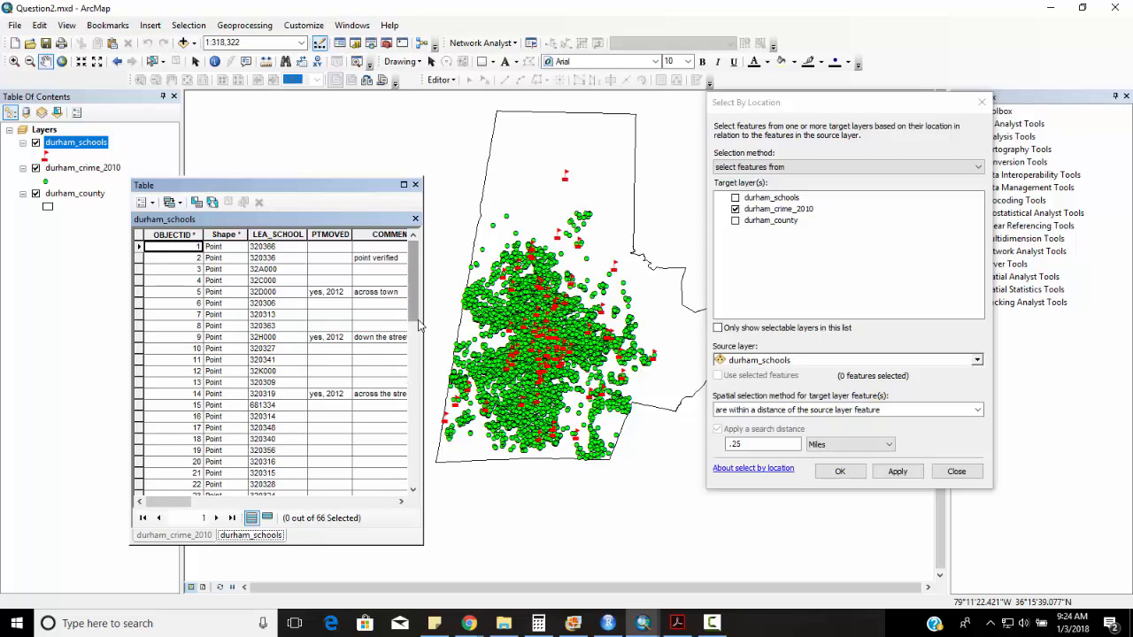
{"action": "mouse_move", "coordinate": [420, 324]}
{"action": "left_mouse_down"}
{"action": "mouse_move", "coordinate": [477, 329]}
{"action": "mouse_move", "coordinate": [439, 361]}
{"action": "left_mouse_up"}
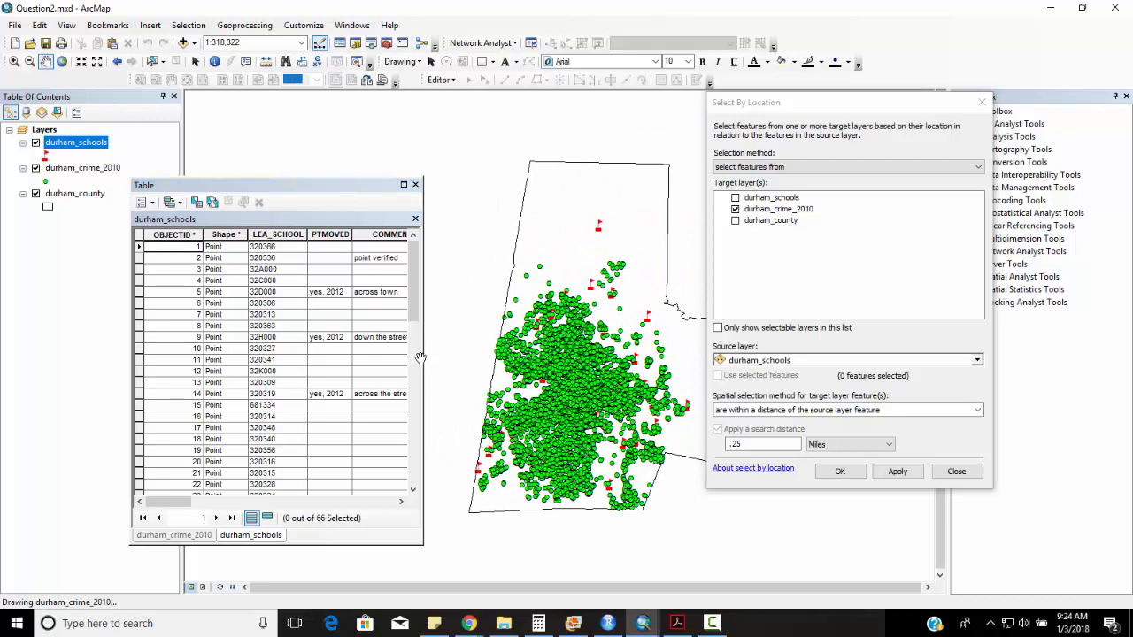
{"action": "left_click_drag", "start_coordinate": [171, 503], "coordinate": [214, 506]}
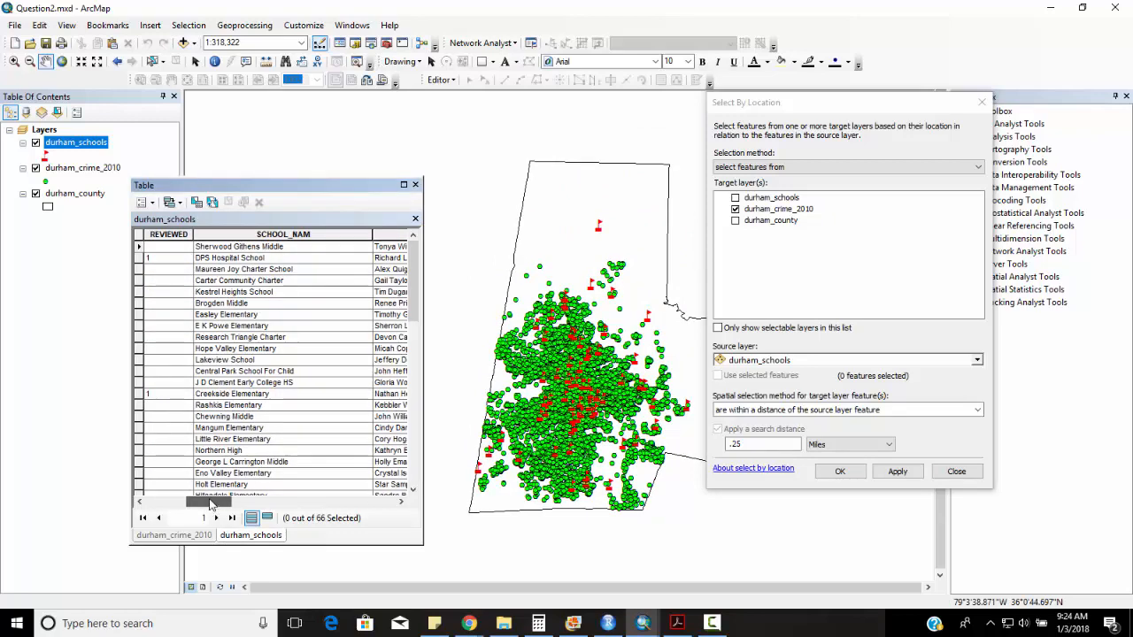
{"action": "left_click", "coordinate": [272, 232]}
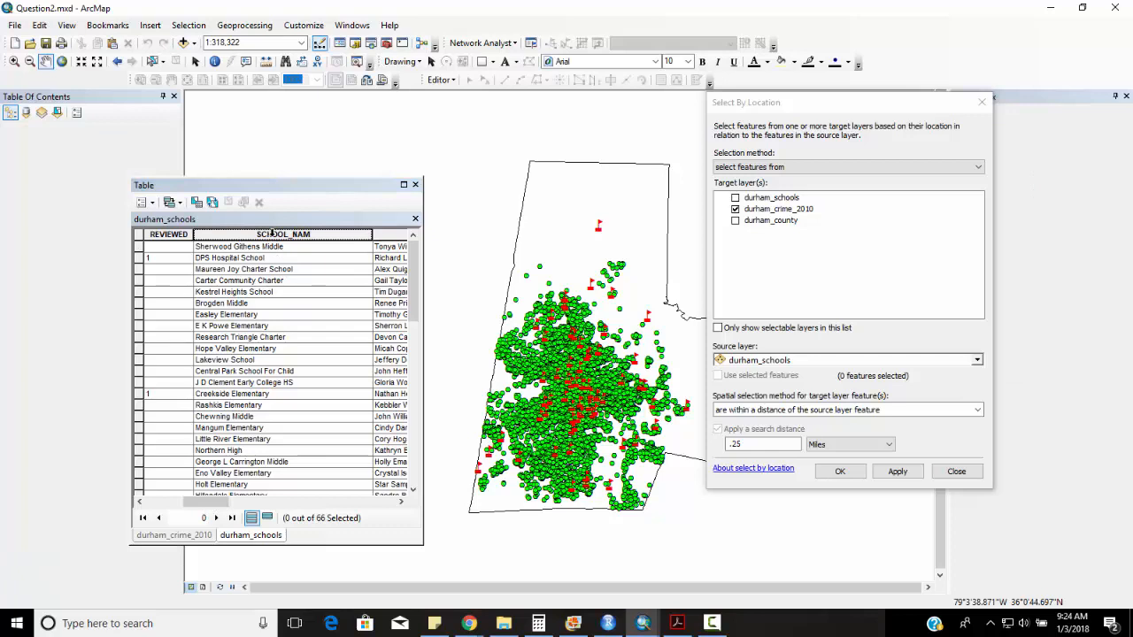
{"action": "right_click", "coordinate": [271, 232]}
{"action": "left_click", "coordinate": [297, 247]}
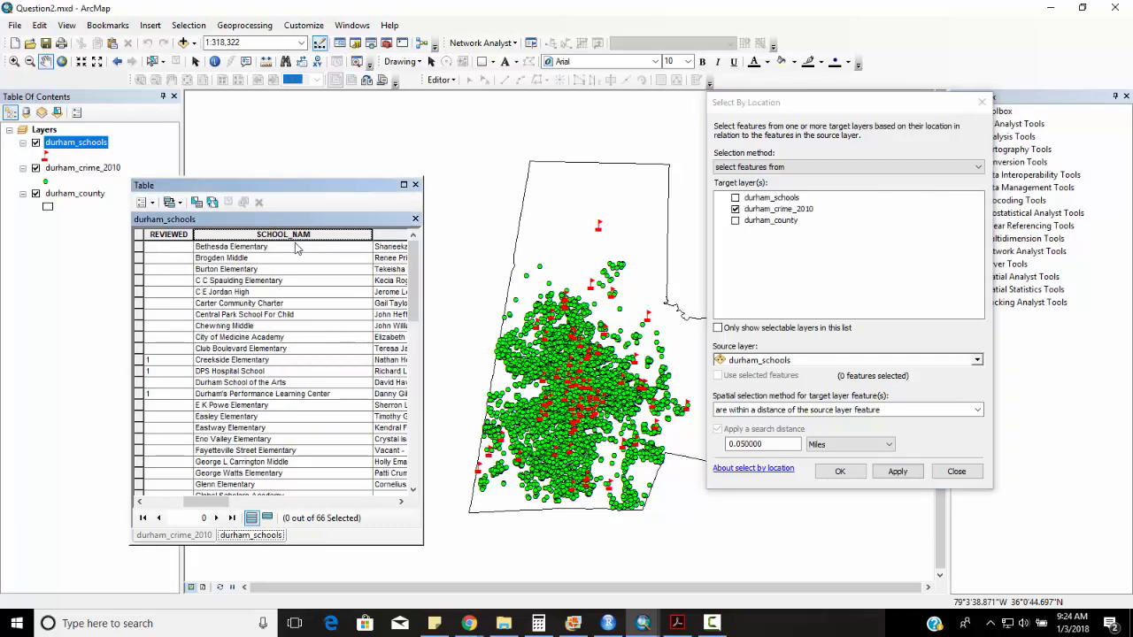
Select the Fayetteville Street Elementary record and limit the location query's source layer to selected features
{"action": "left_click", "coordinate": [138, 452]}
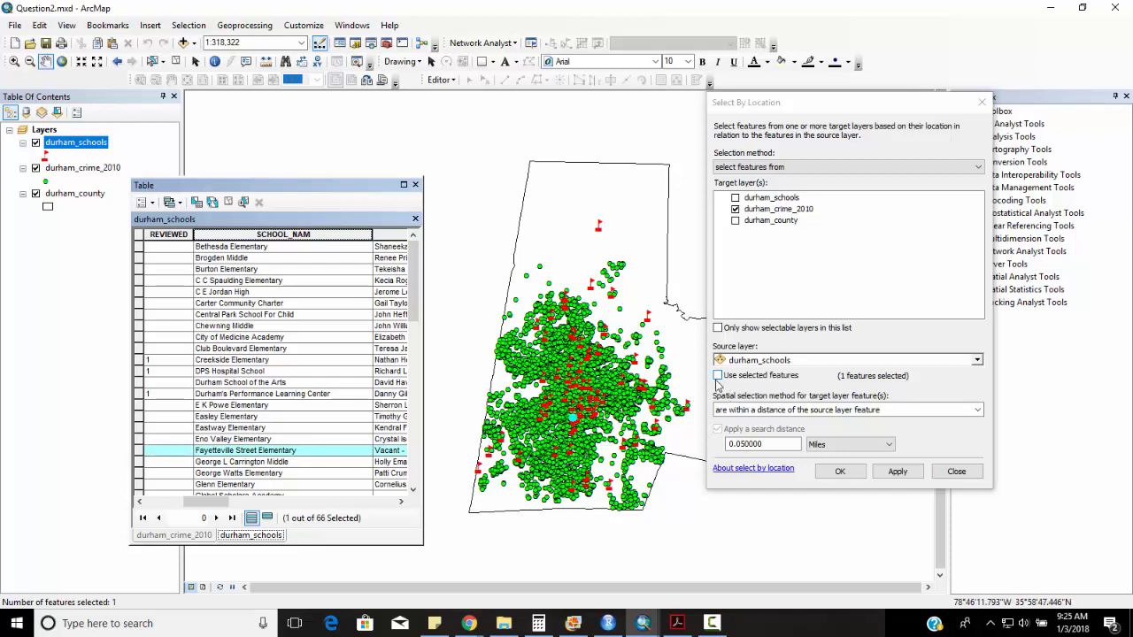
{"action": "left_click", "coordinate": [716, 382]}
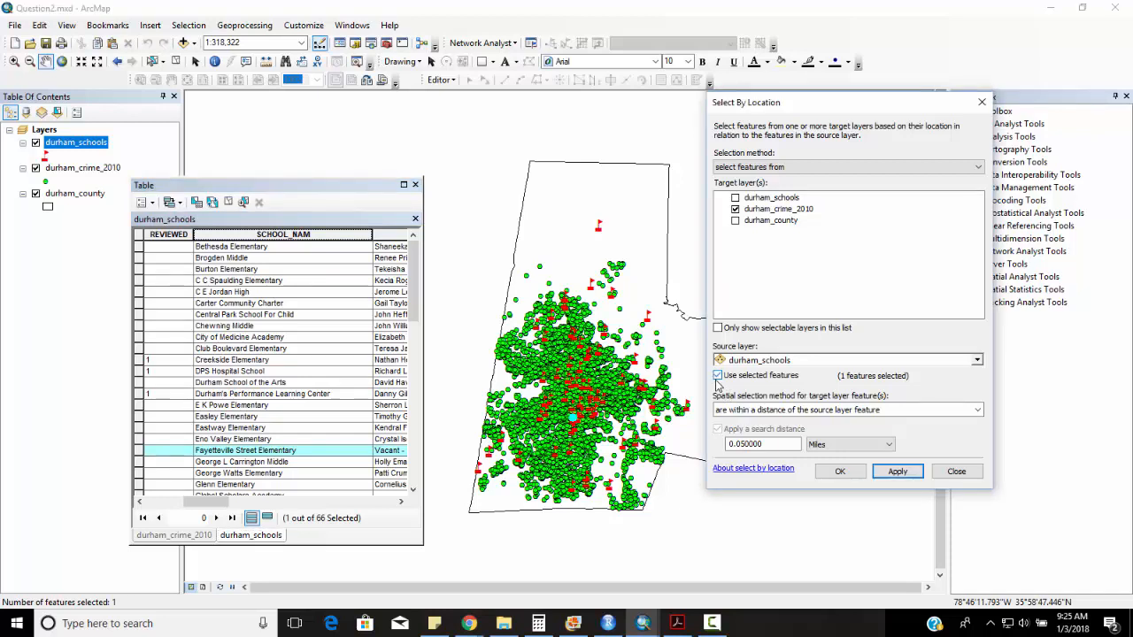
{"action": "left_click", "coordinate": [716, 375]}
Set the search distance to .25 miles and apply the location query to select the crimes around the chosen school
{"action": "left_click", "coordinate": [15, 61]}
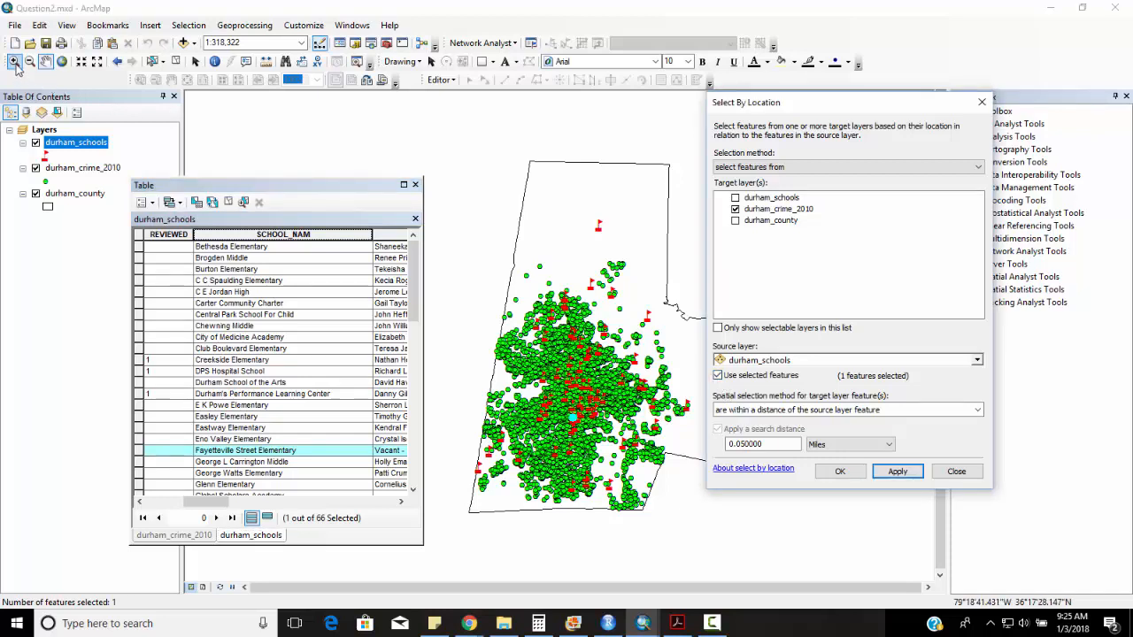
{"action": "left_click_drag", "start_coordinate": [504, 359], "coordinate": [678, 473]}
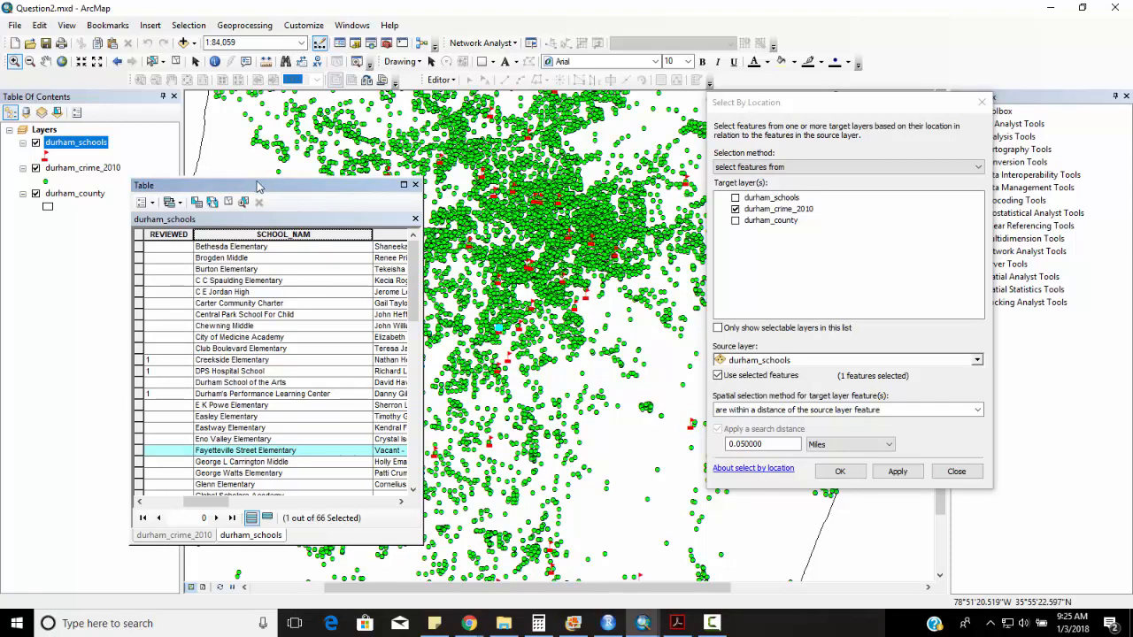
{"action": "left_click_drag", "start_coordinate": [262, 187], "coordinate": [162, 184]}
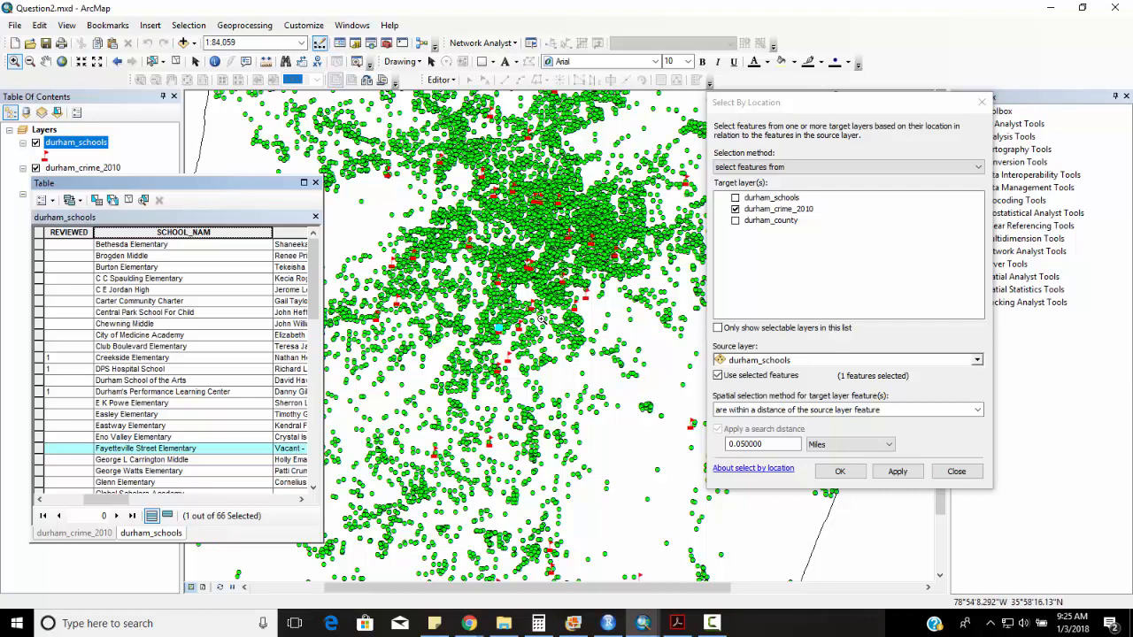
{"action": "left_click", "coordinate": [900, 474]}
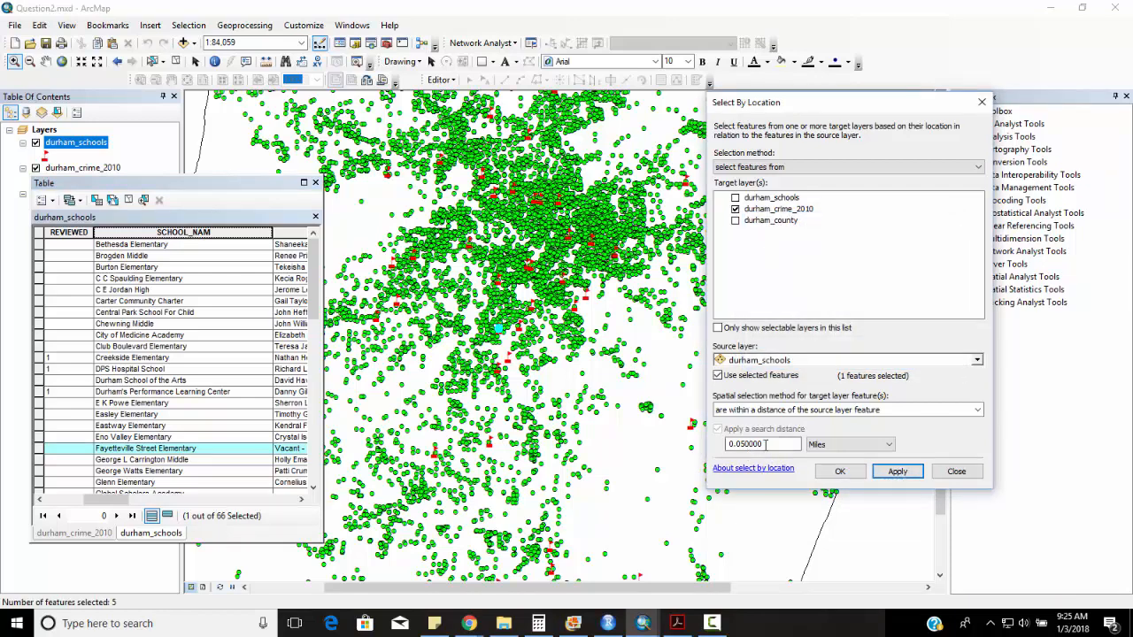
{"action": "left_click_drag", "start_coordinate": [775, 445], "coordinate": [692, 440]}
{"action": "type", "text": ".25"}
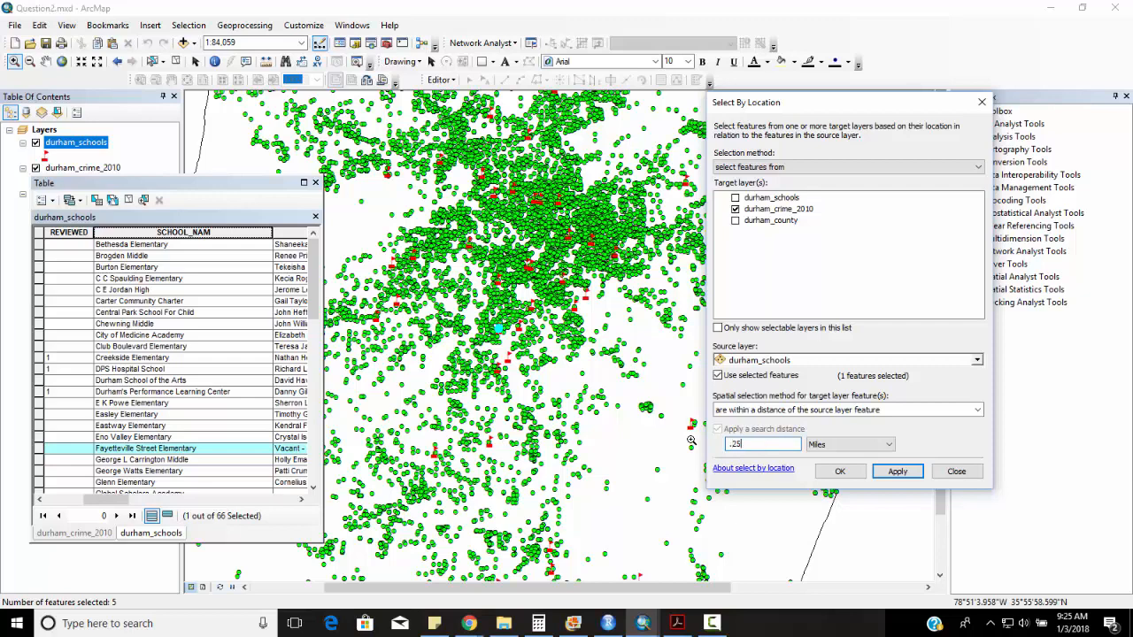
{"action": "left_click", "coordinate": [899, 472]}
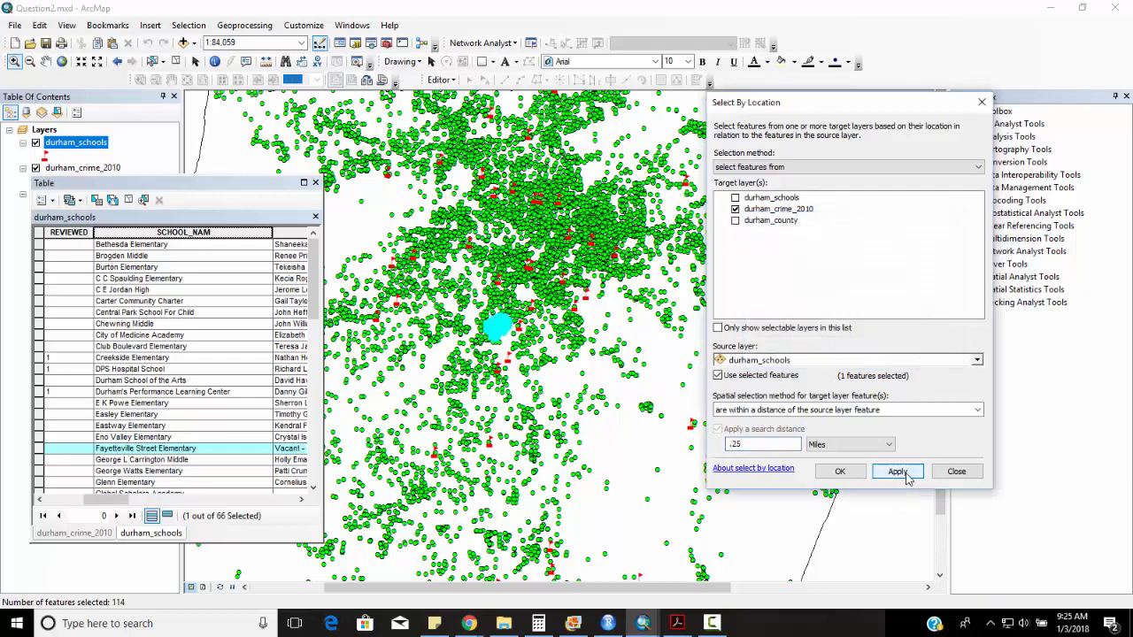
Examine the selected crimes around the school on the map and in the durham_crime_2010 table, including the selection count and CHRGDESC column
{"action": "left_click", "coordinate": [15, 62]}
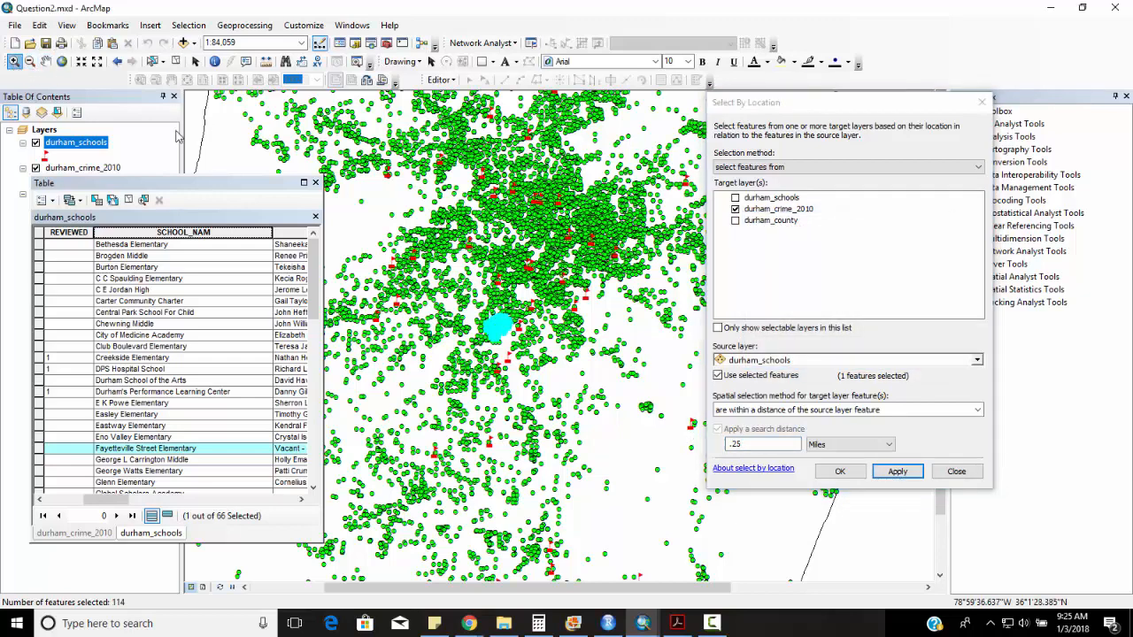
{"action": "left_click_drag", "start_coordinate": [464, 297], "coordinate": [545, 352]}
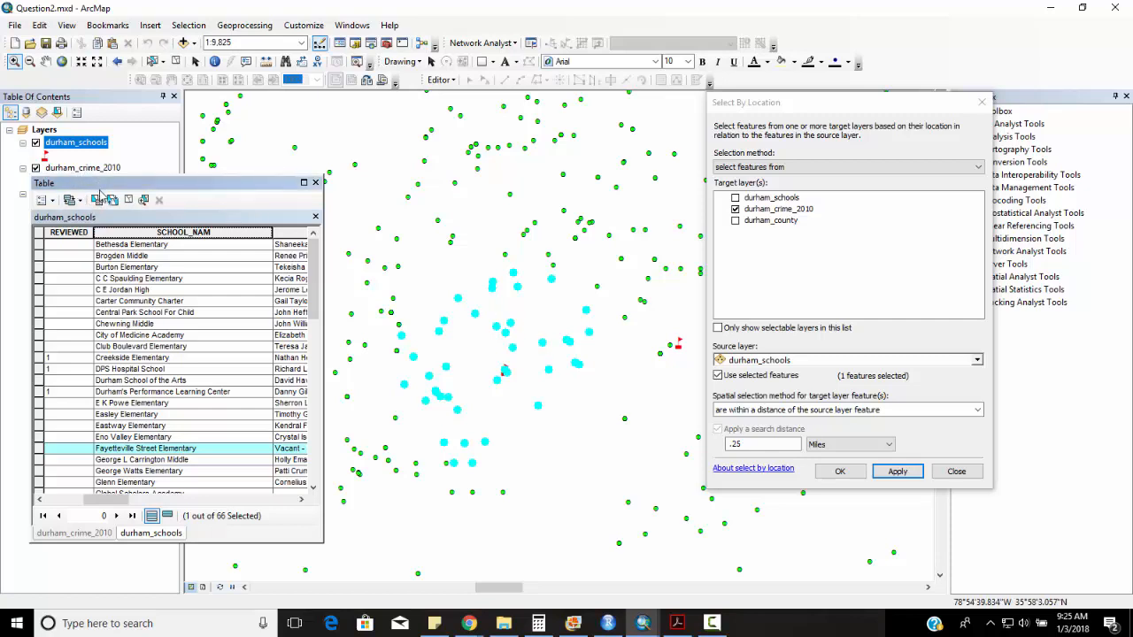
{"action": "left_click_drag", "start_coordinate": [78, 535], "coordinate": [81, 537]}
{"action": "left_click", "coordinate": [82, 544]}
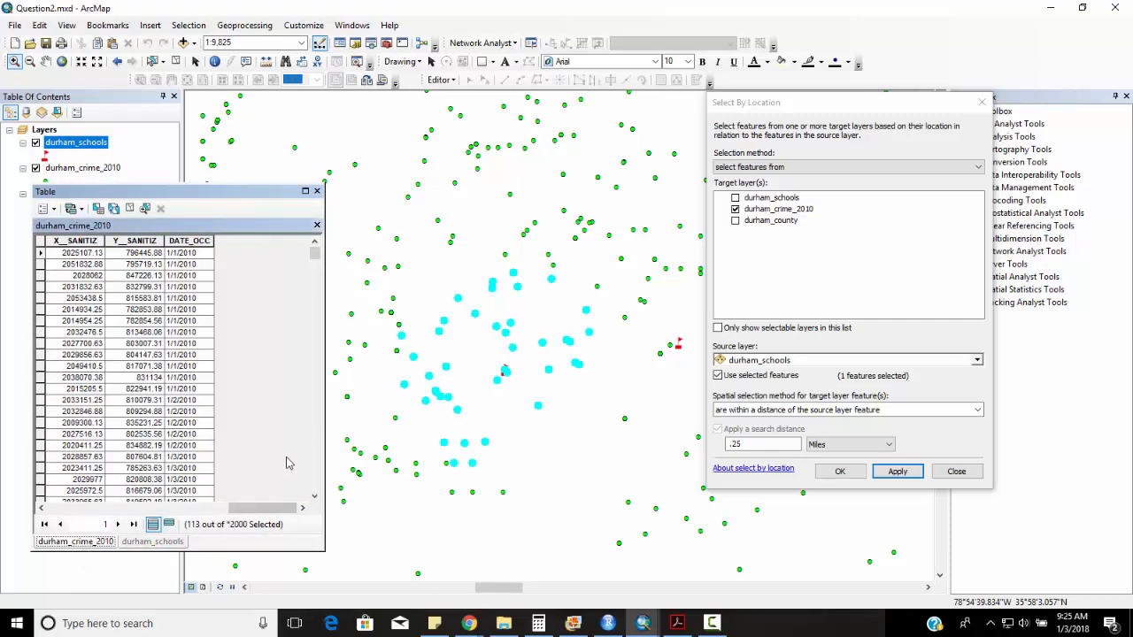
{"action": "left_click_drag", "start_coordinate": [265, 508], "coordinate": [135, 507]}
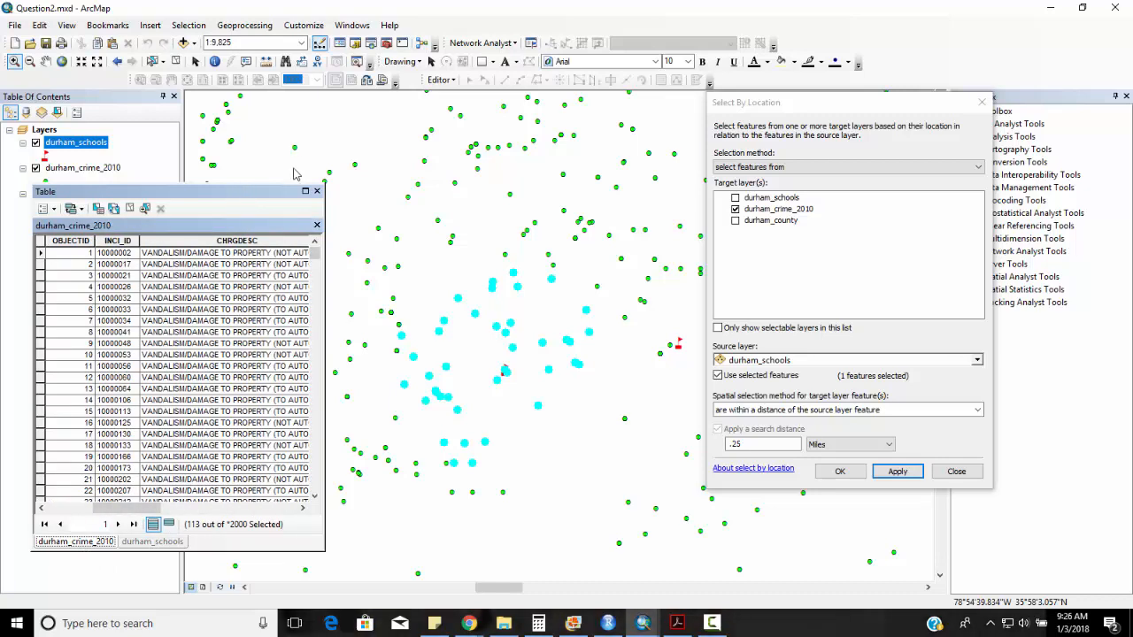
{"action": "left_click_drag", "start_coordinate": [292, 181], "coordinate": [332, 100]}
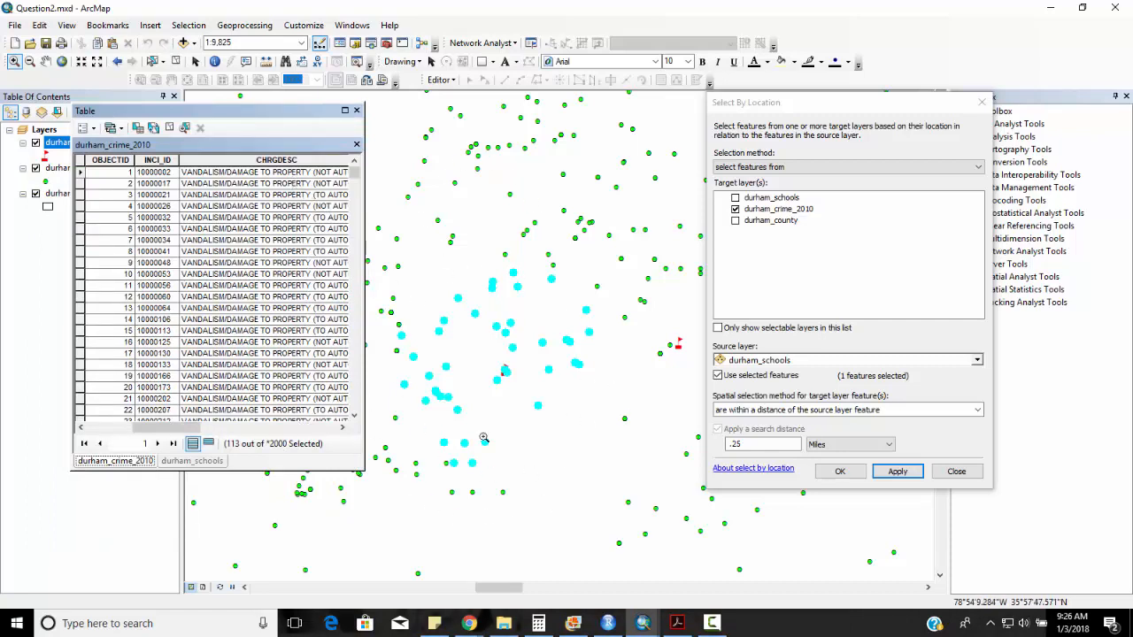
Show only the selected durham_crime_2010 records in a widened table window and close the location query
{"action": "left_click", "coordinate": [213, 463]}
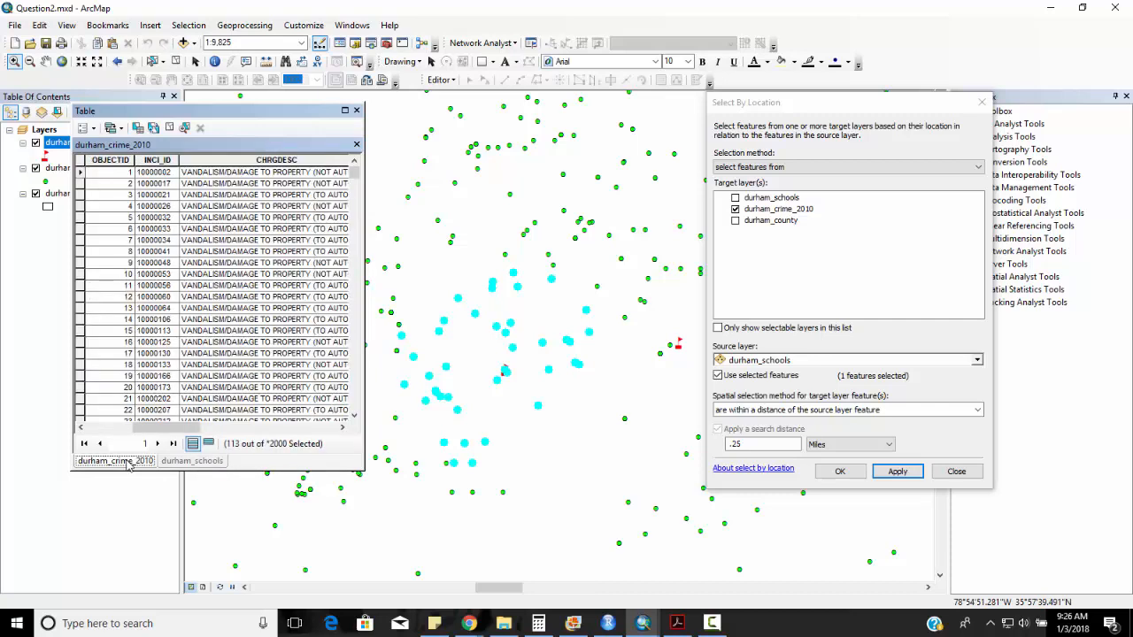
{"action": "left_click", "coordinate": [207, 443]}
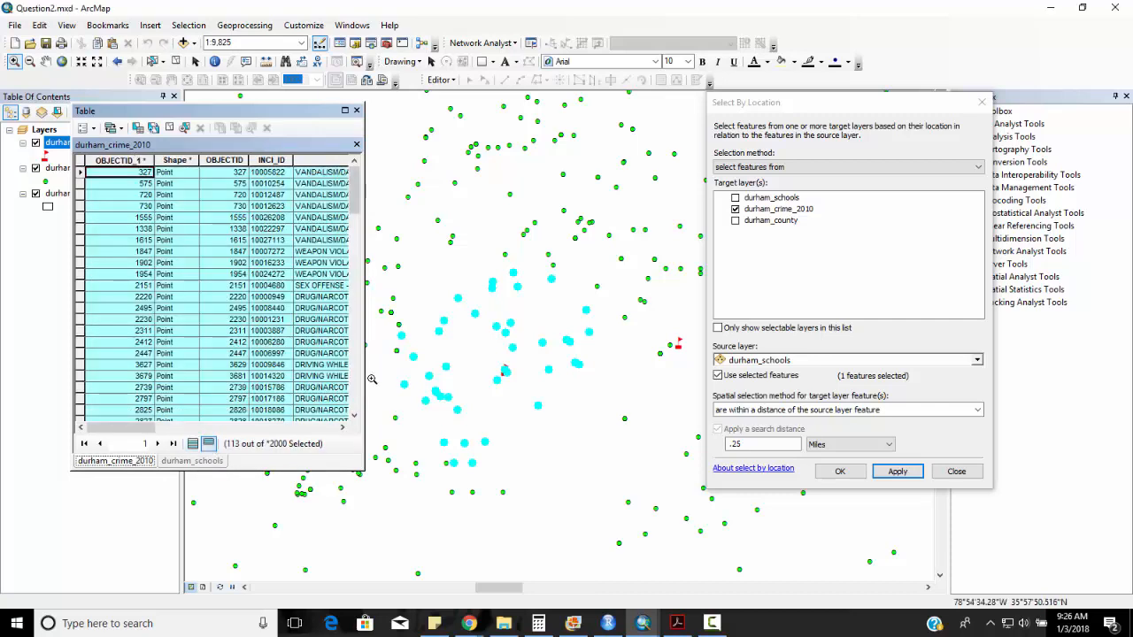
{"action": "left_click_drag", "start_coordinate": [362, 375], "coordinate": [743, 370]}
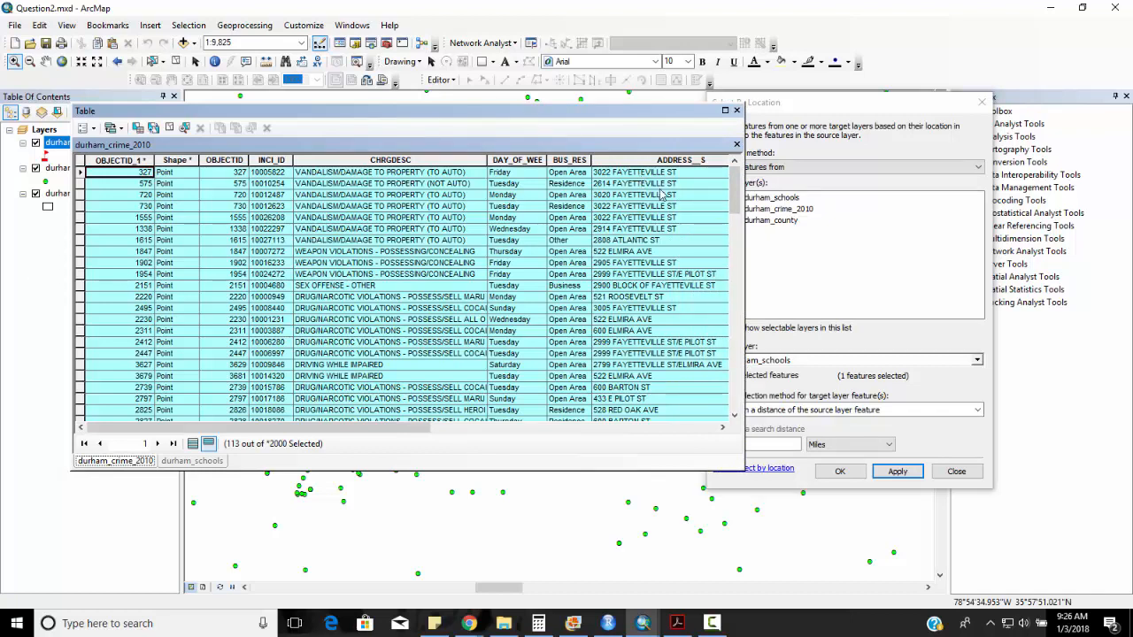
{"action": "left_click_drag", "start_coordinate": [734, 187], "coordinate": [757, 208]}
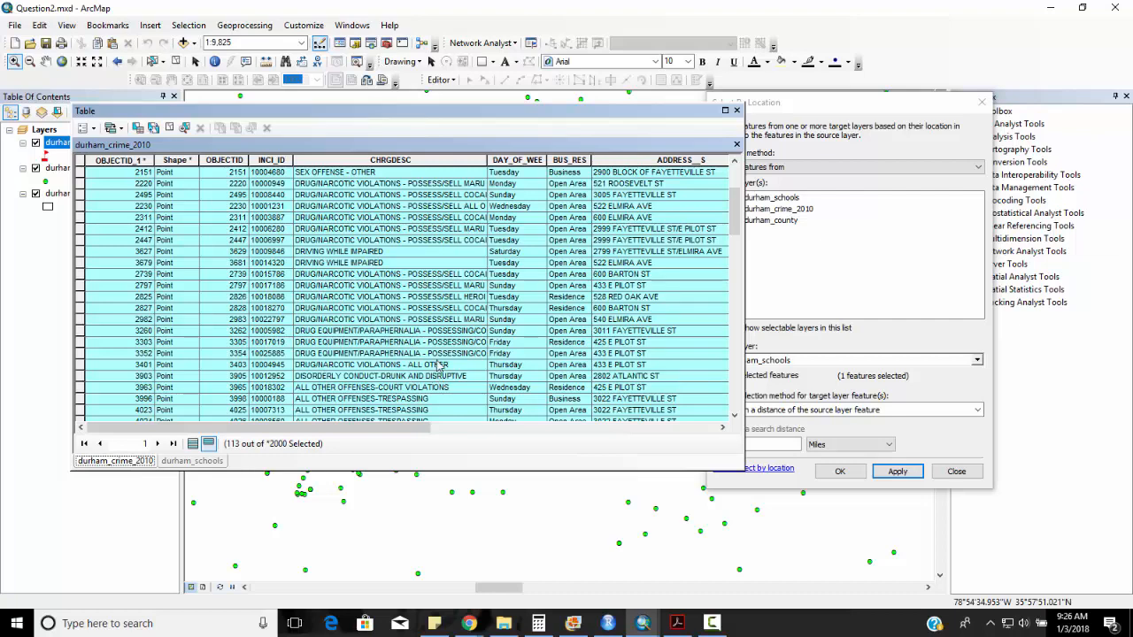
{"action": "left_click", "coordinate": [980, 105]}
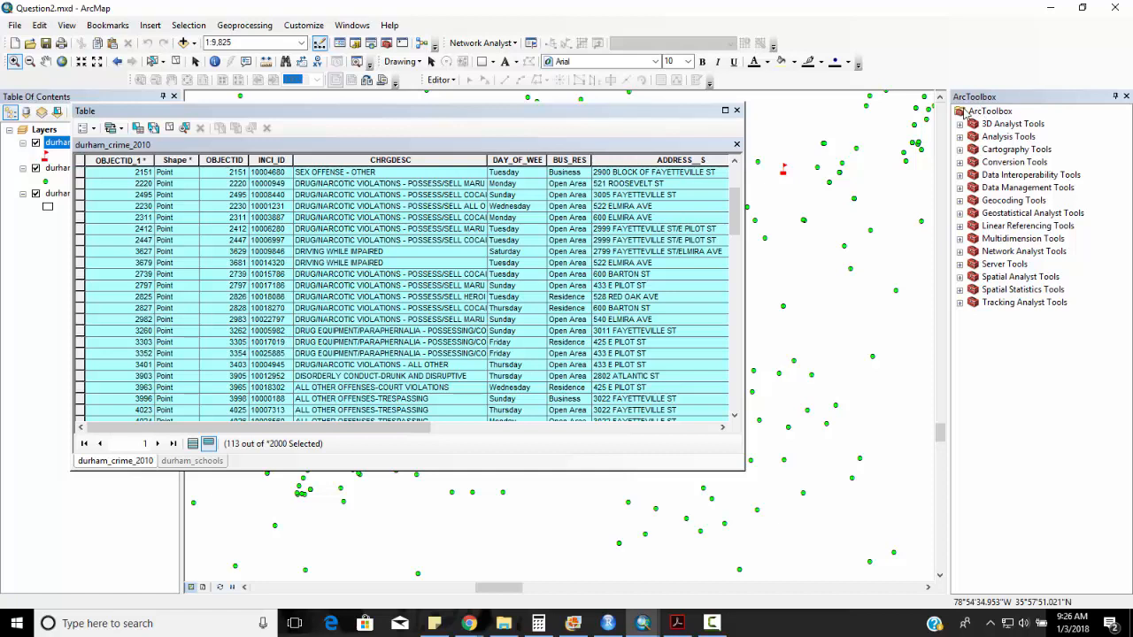
{"action": "left_click", "coordinate": [422, 113]}
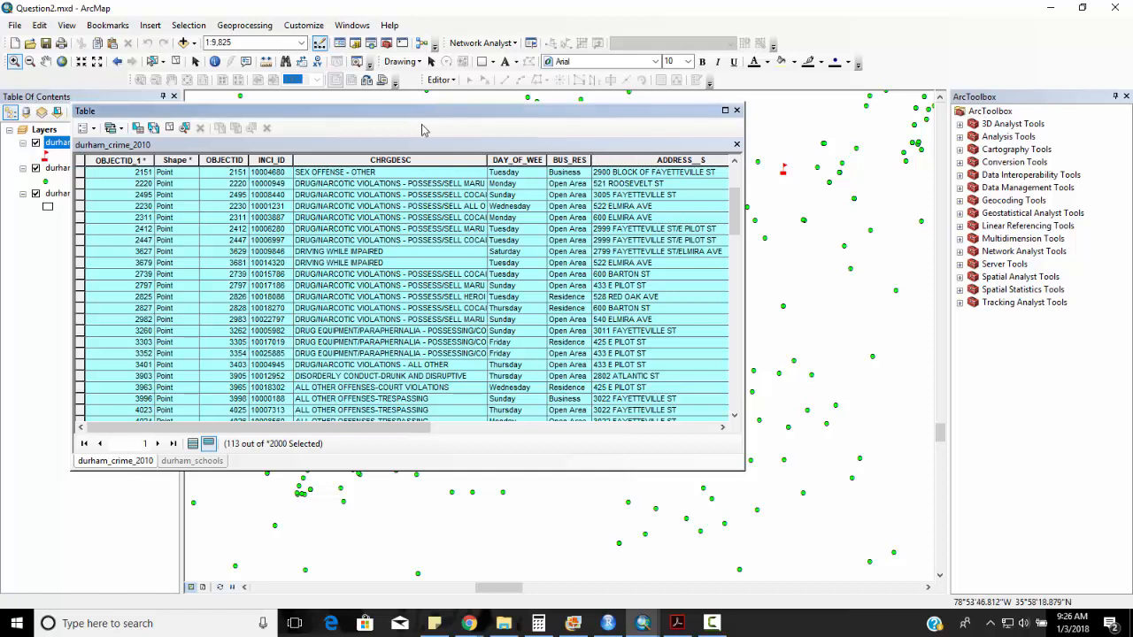
Open Select By Attributes for the durham_crime_2010 layer and set its method to Select from current selection
{"action": "left_click", "coordinate": [188, 25]}
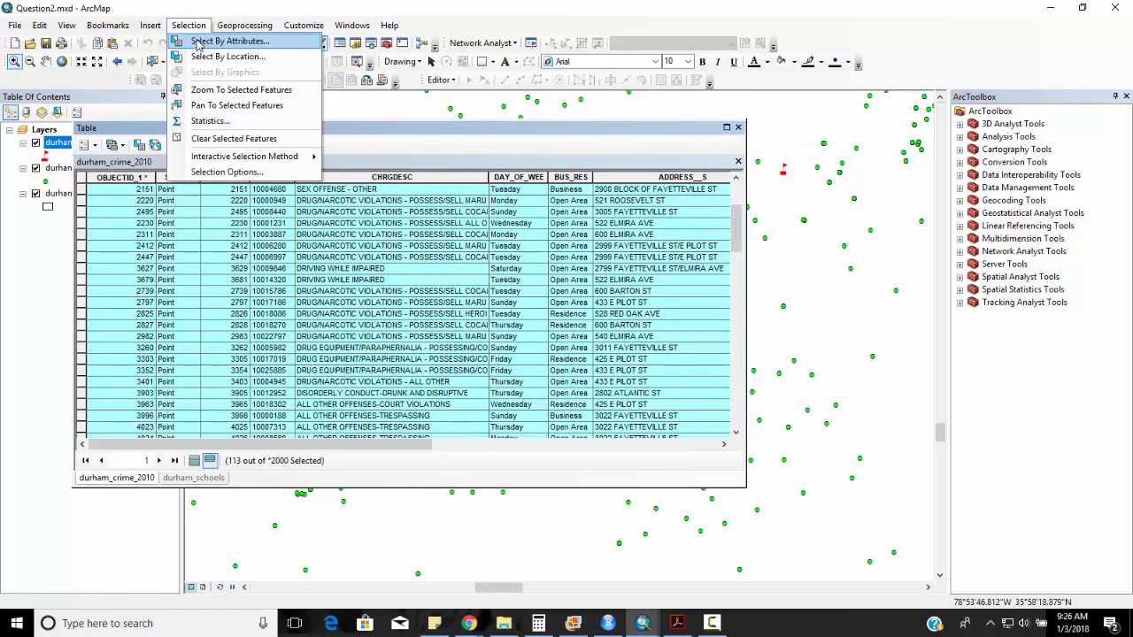
{"action": "left_click", "coordinate": [197, 41]}
{"action": "left_click_drag", "start_coordinate": [189, 30], "coordinate": [607, 182]}
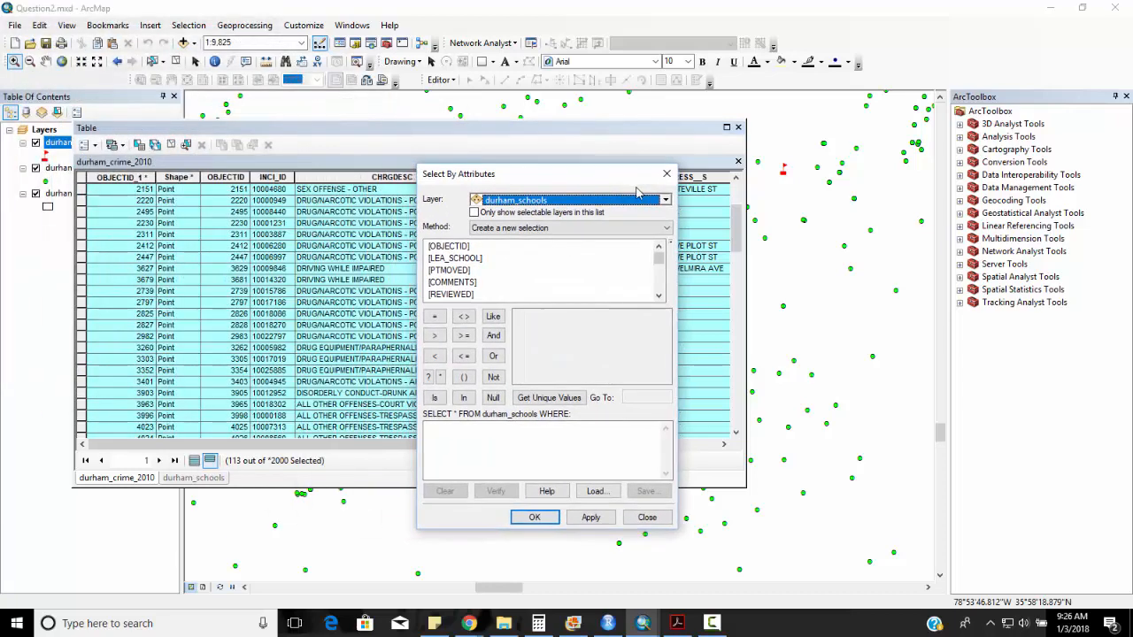
{"action": "left_click", "coordinate": [663, 200]}
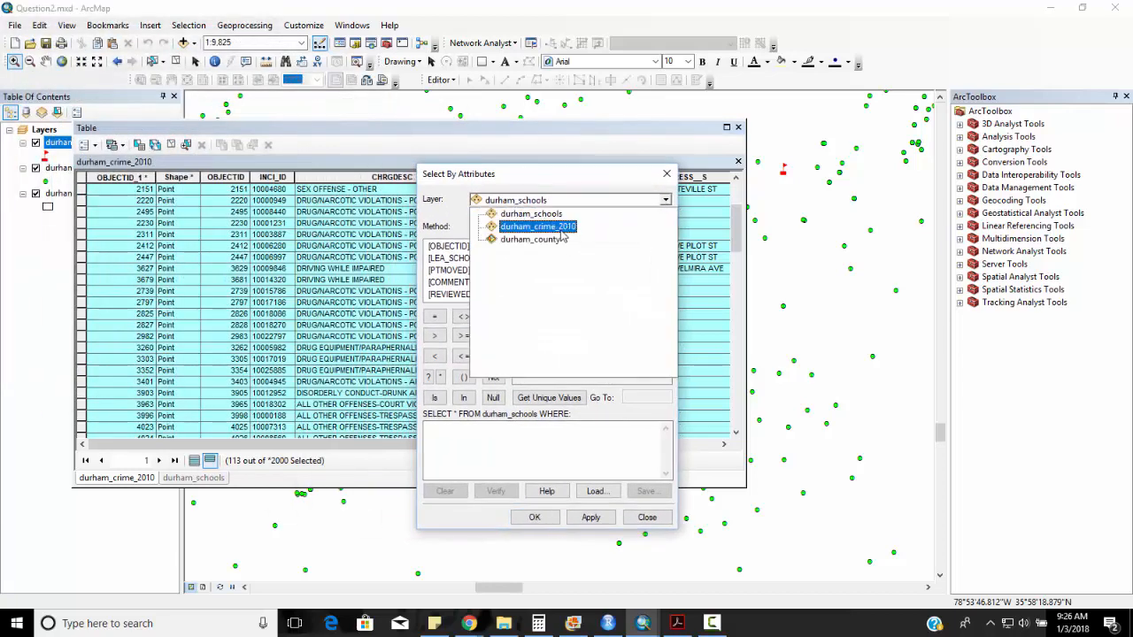
{"action": "left_click", "coordinate": [565, 230]}
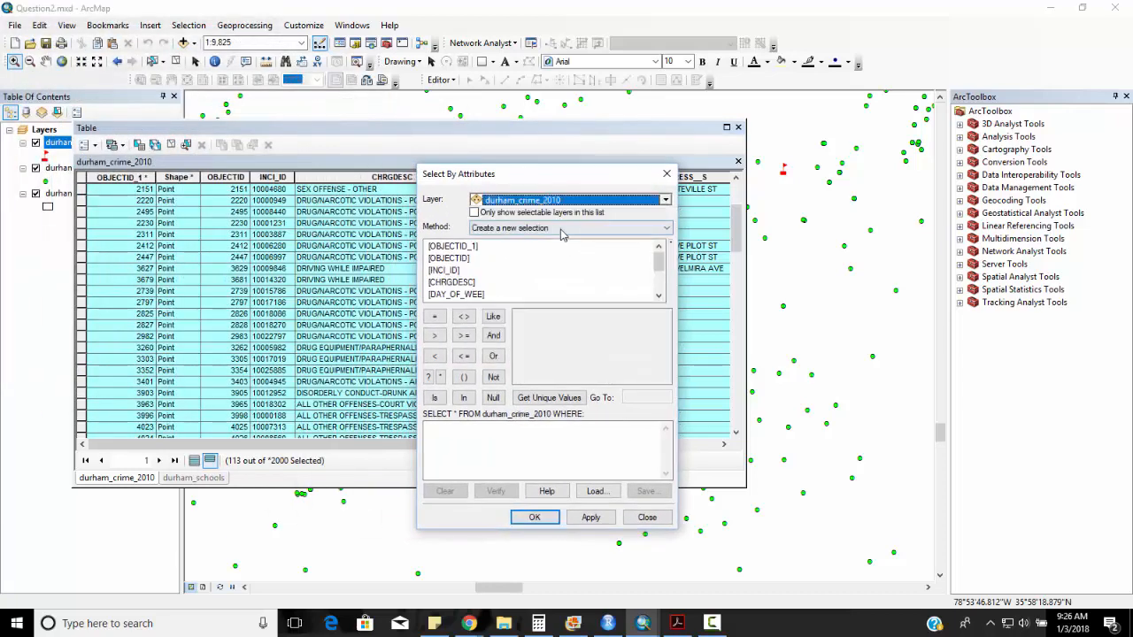
{"action": "left_click", "coordinate": [632, 228]}
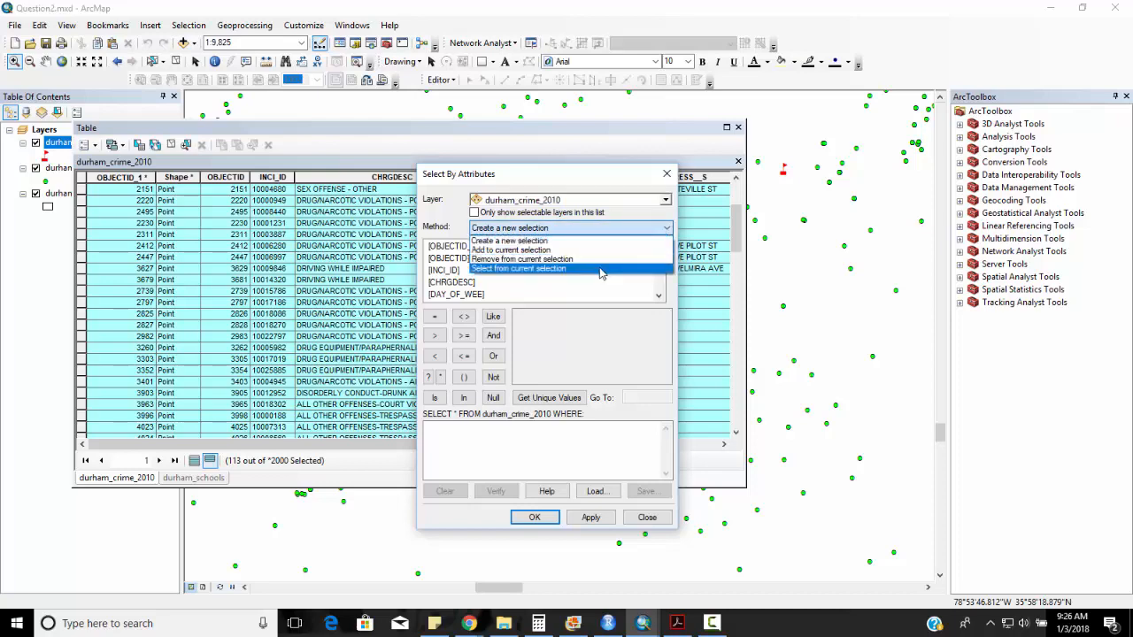
{"action": "left_click", "coordinate": [600, 269]}
{"action": "left_click_drag", "start_coordinate": [584, 173], "coordinate": [828, 99]}
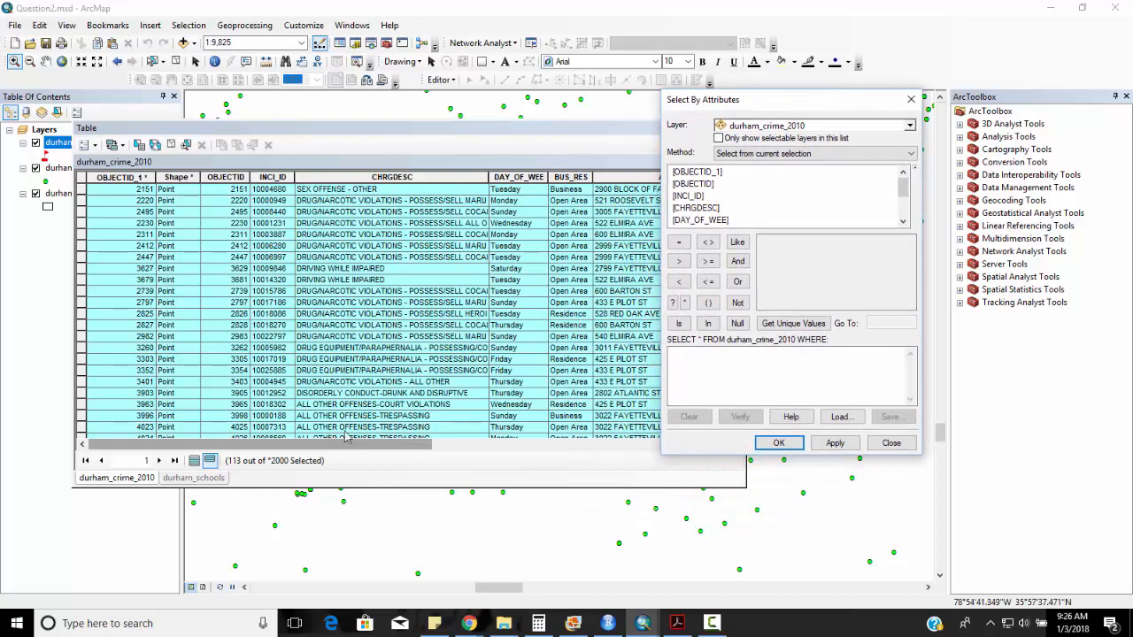
Build the query [CHRGDESC] LIKE '*DRUG*' and apply it to narrow the selection to drug-related crimes
{"action": "double_click", "coordinate": [712, 208]}
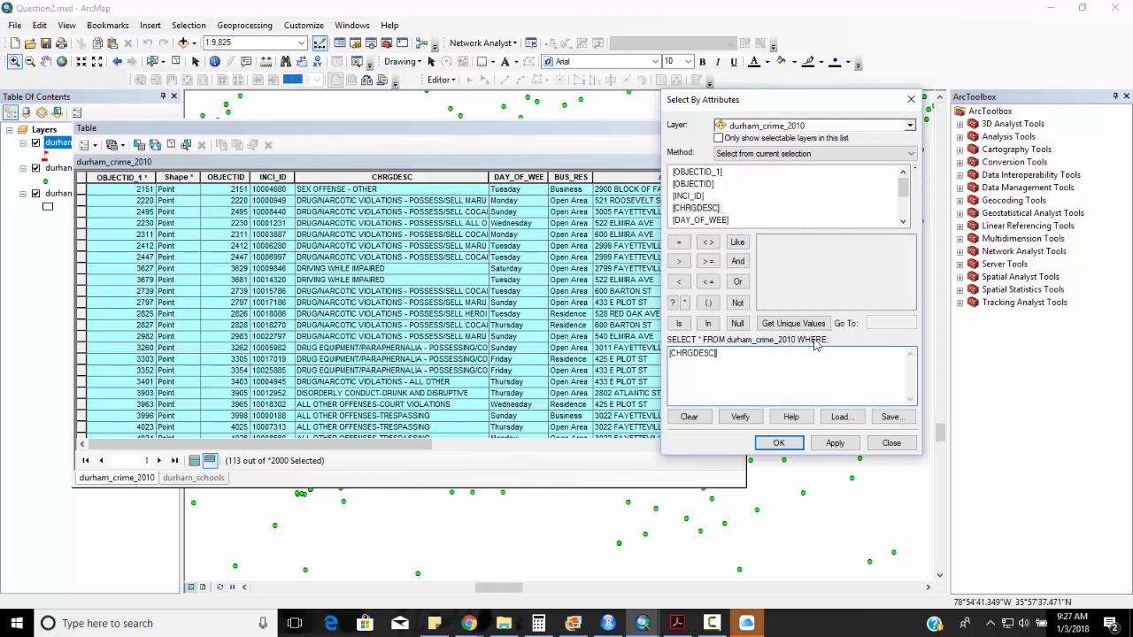
{"action": "left_click", "coordinate": [742, 244]}
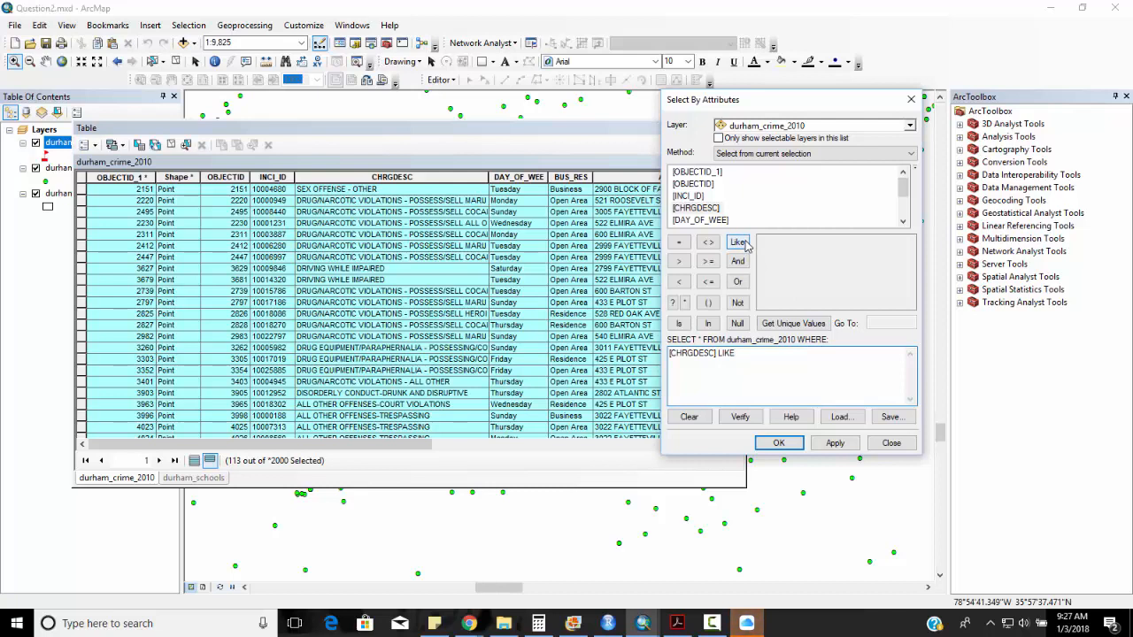
{"action": "type", "text": "'%DRUG%"}
{"action": "type", "text": "'"}
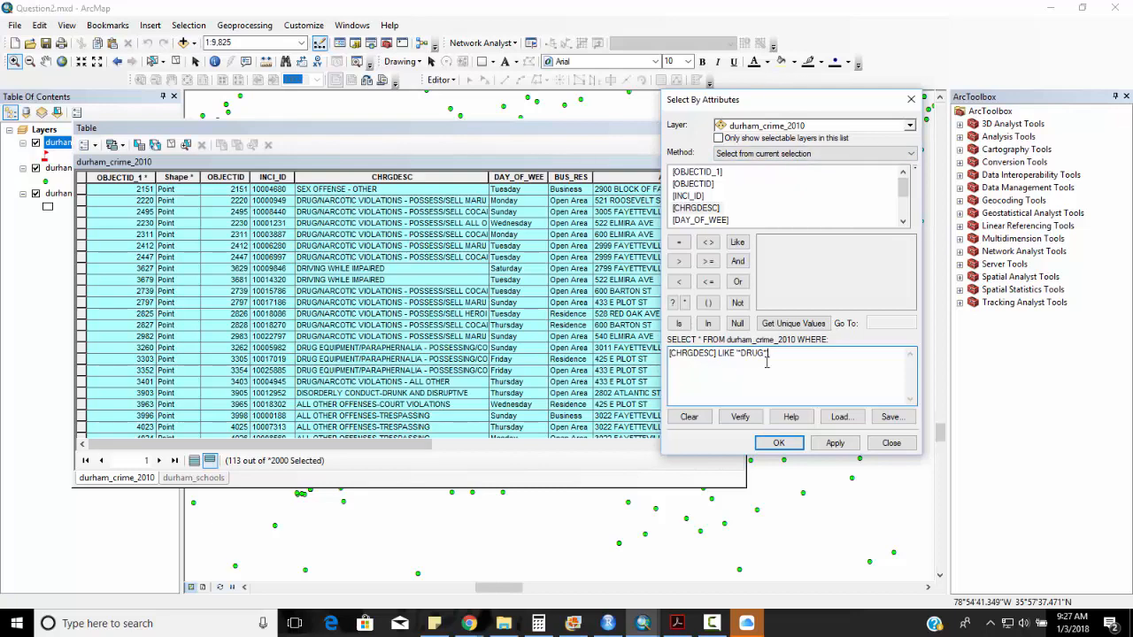
{"action": "left_click", "coordinate": [834, 443]}
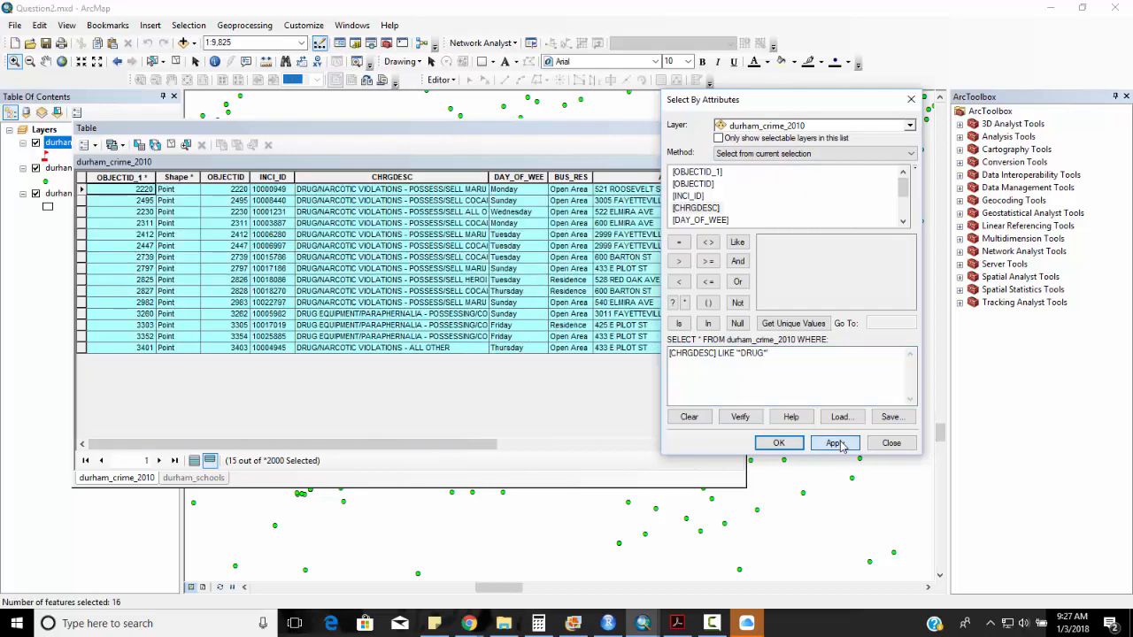
{"action": "left_click_drag", "start_coordinate": [683, 99], "coordinate": [749, 107]}
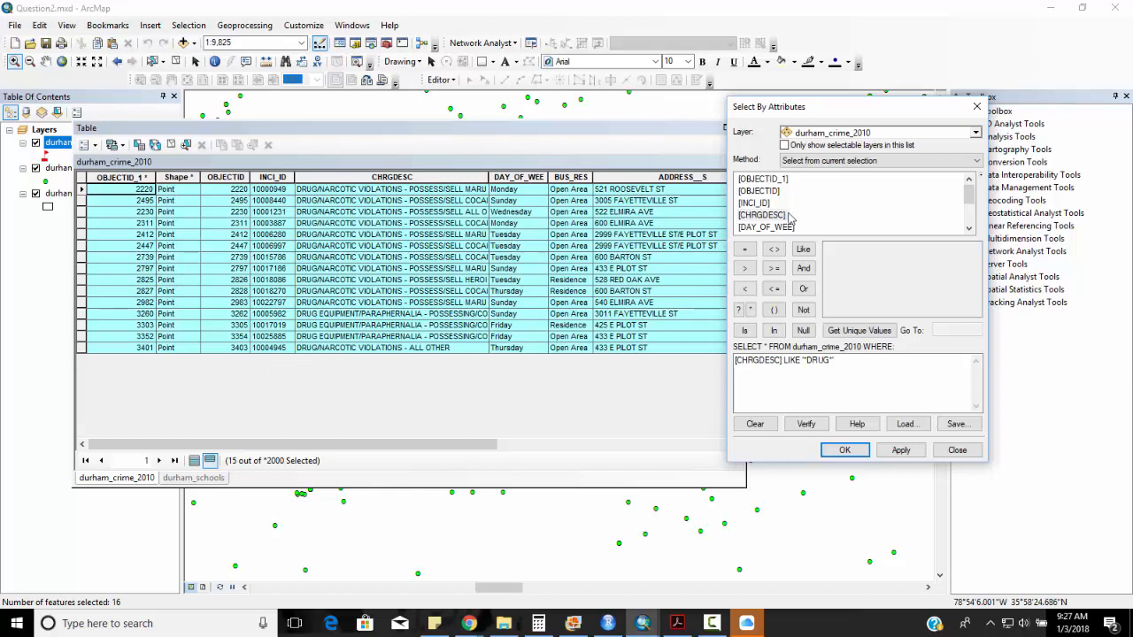
Narrow the CHRGDESC column slightly and sort the selected crimes by DAY_OF_WEE in ascending order
{"action": "left_click_drag", "start_coordinate": [488, 177], "coordinate": [476, 177]}
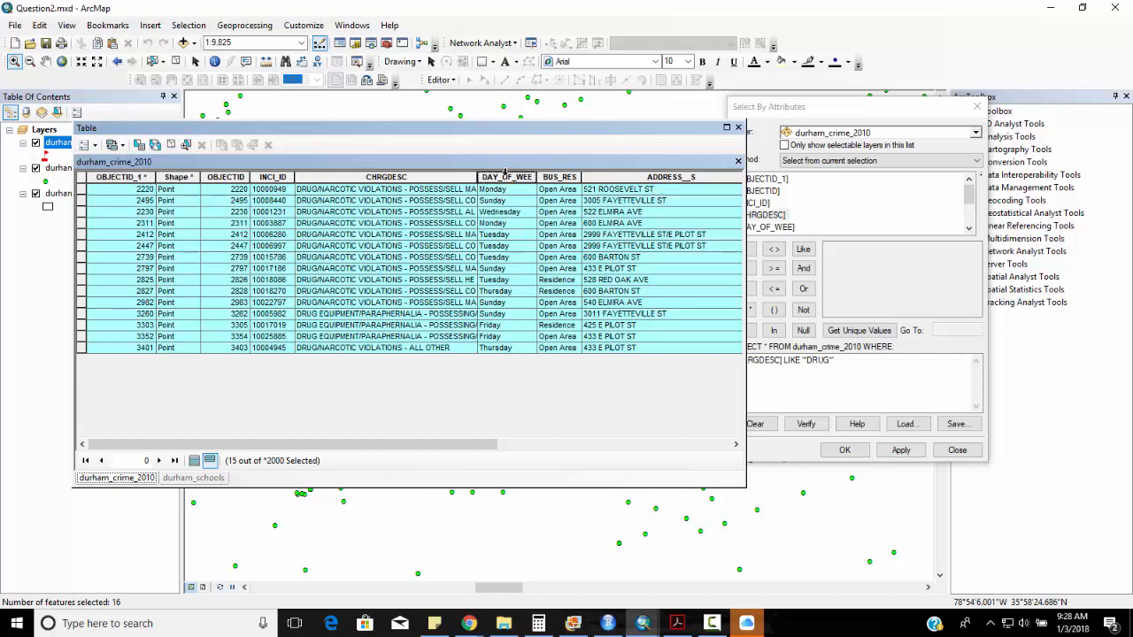
{"action": "right_click", "coordinate": [506, 175]}
{"action": "left_click", "coordinate": [527, 187]}
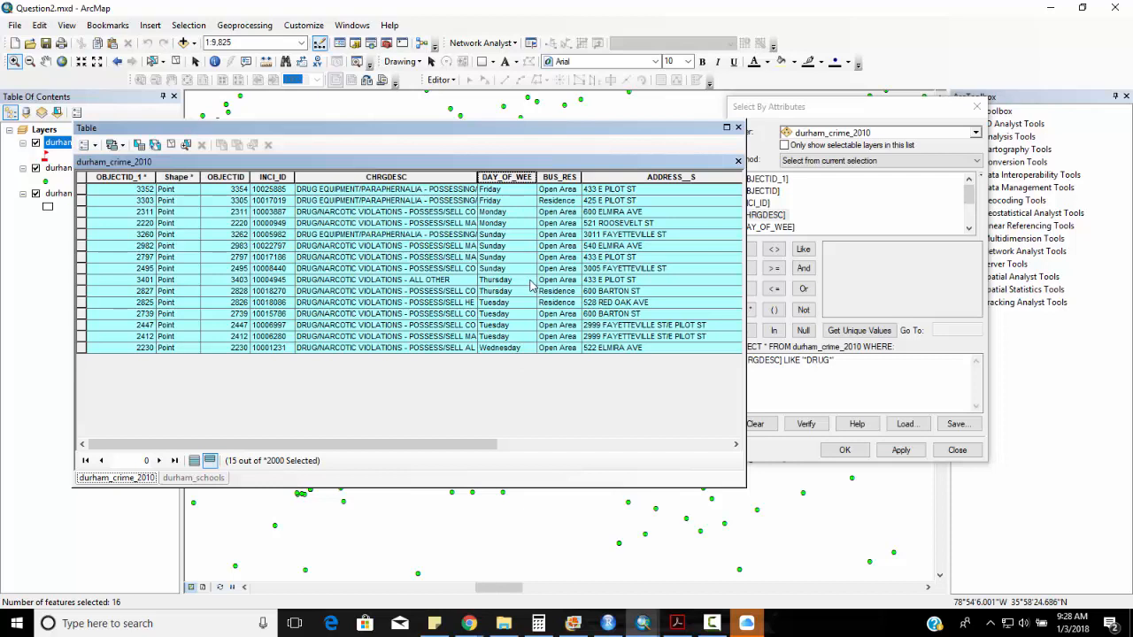
Open Summarize for the DAY_OF_WEE field and try to save the output table as Sum_Output.dbf in the Metadata_Training folder
{"action": "right_click", "coordinate": [513, 176]}
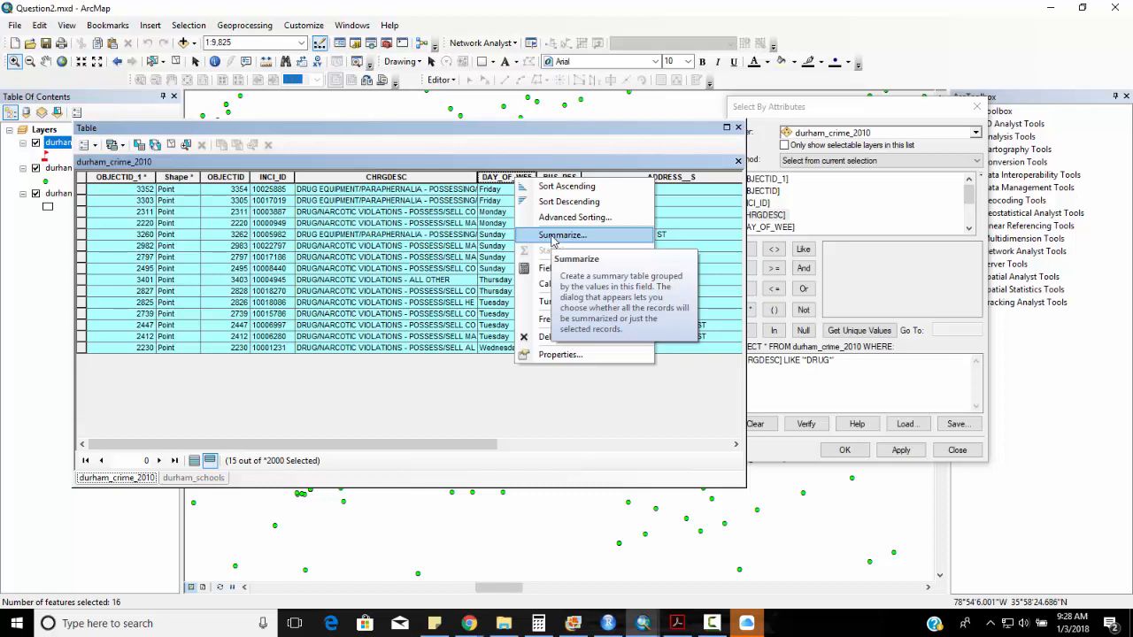
{"action": "left_click", "coordinate": [553, 236]}
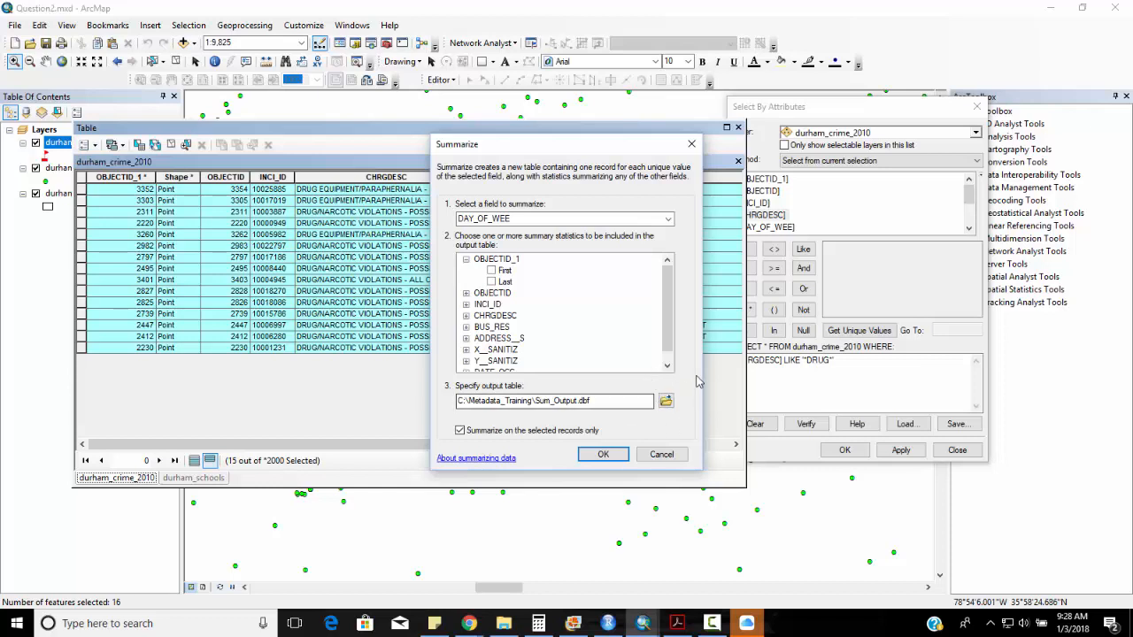
{"action": "left_click", "coordinate": [666, 401]}
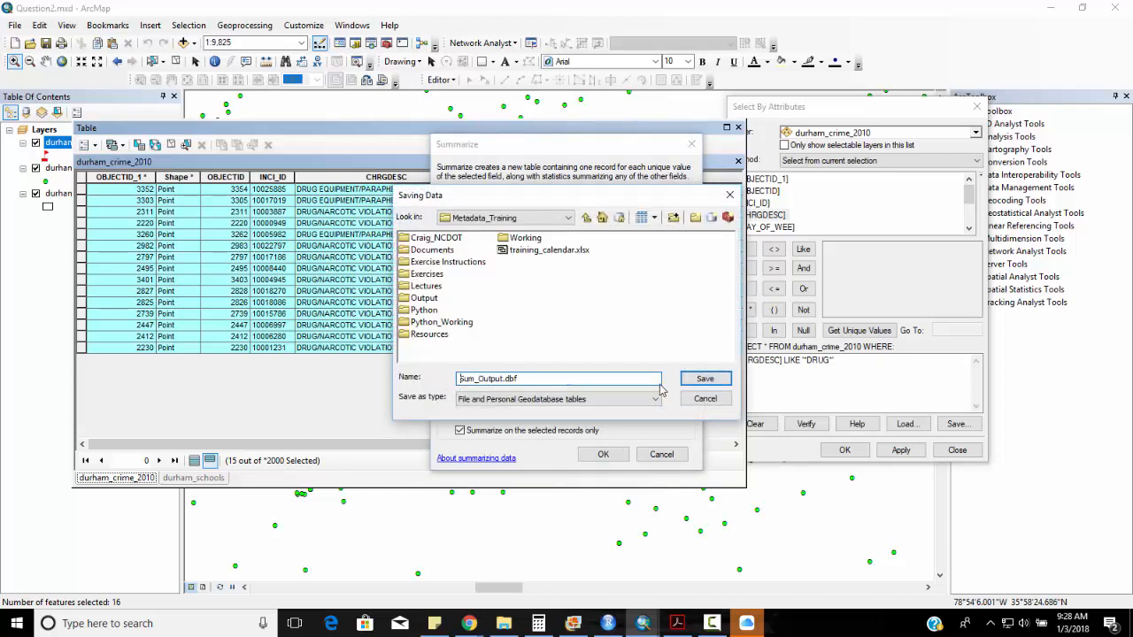
{"action": "left_click", "coordinate": [704, 379]}
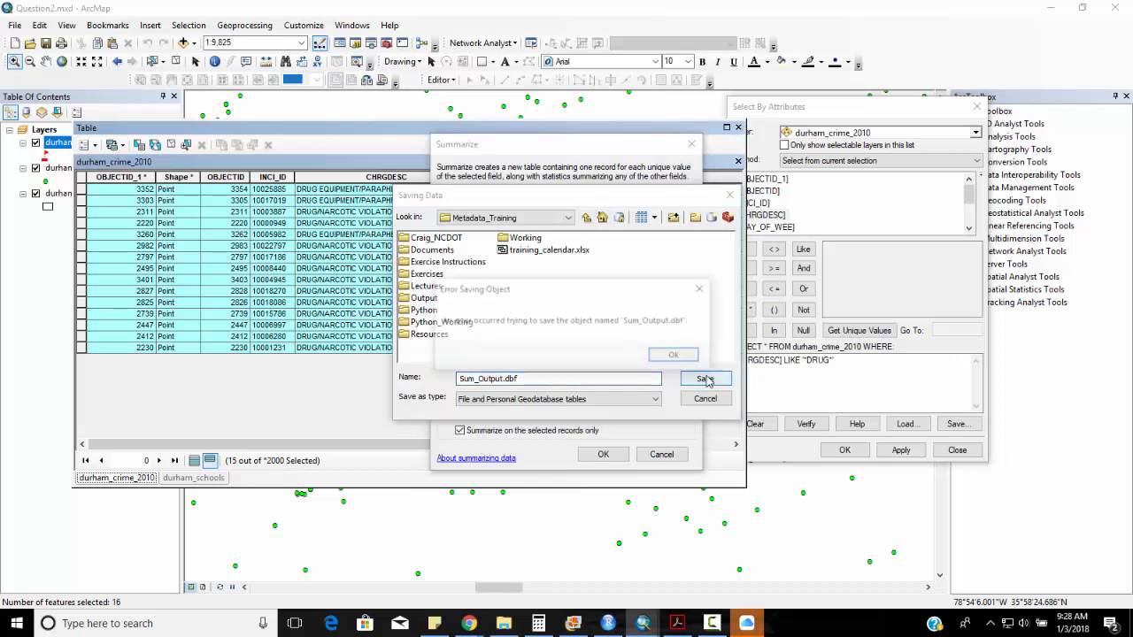
{"action": "left_click", "coordinate": [675, 355]}
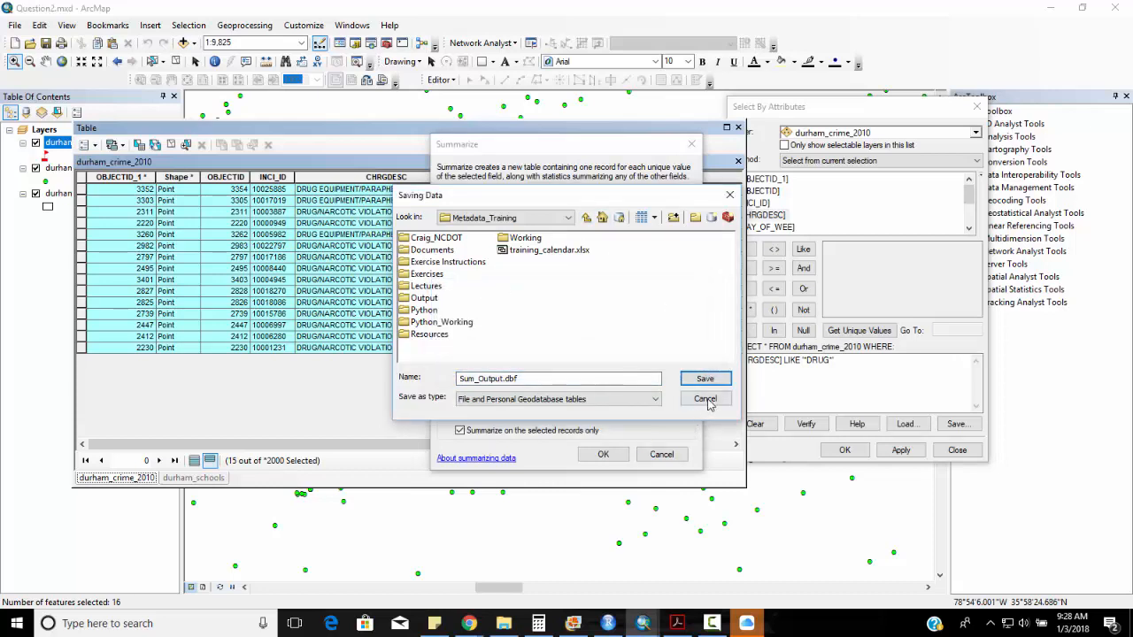
{"action": "left_click", "coordinate": [705, 398]}
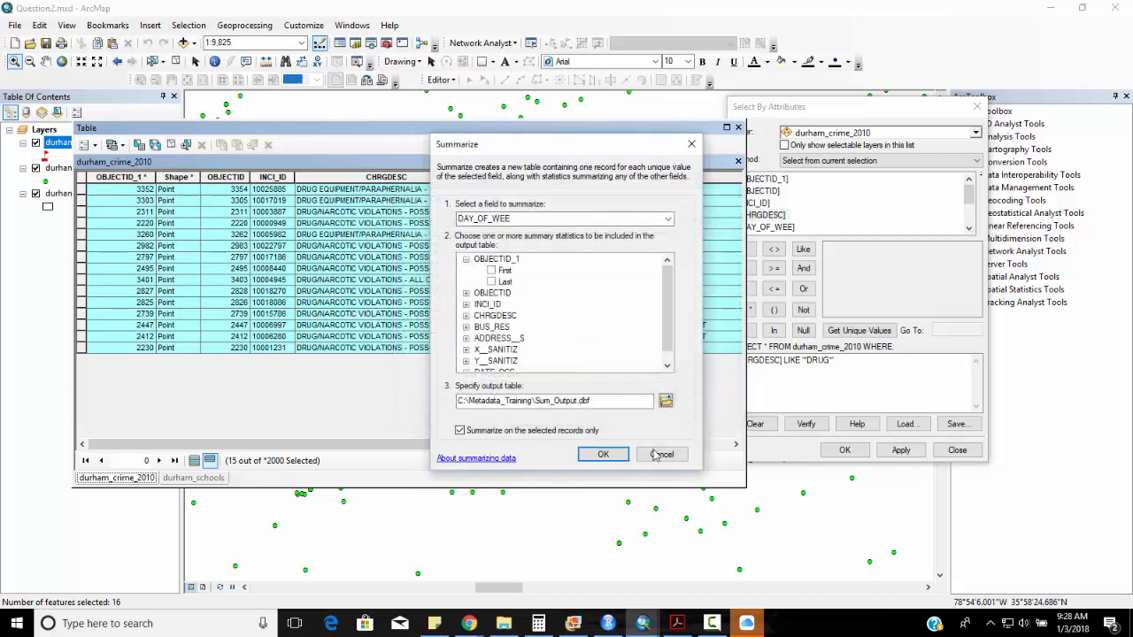
Browse the summary output location to question2_data.mdb in C:\Spring_2018_GIS_Data\Final_Exam_Data\Question2
{"action": "left_click", "coordinate": [665, 402]}
{"action": "left_click", "coordinate": [567, 218]}
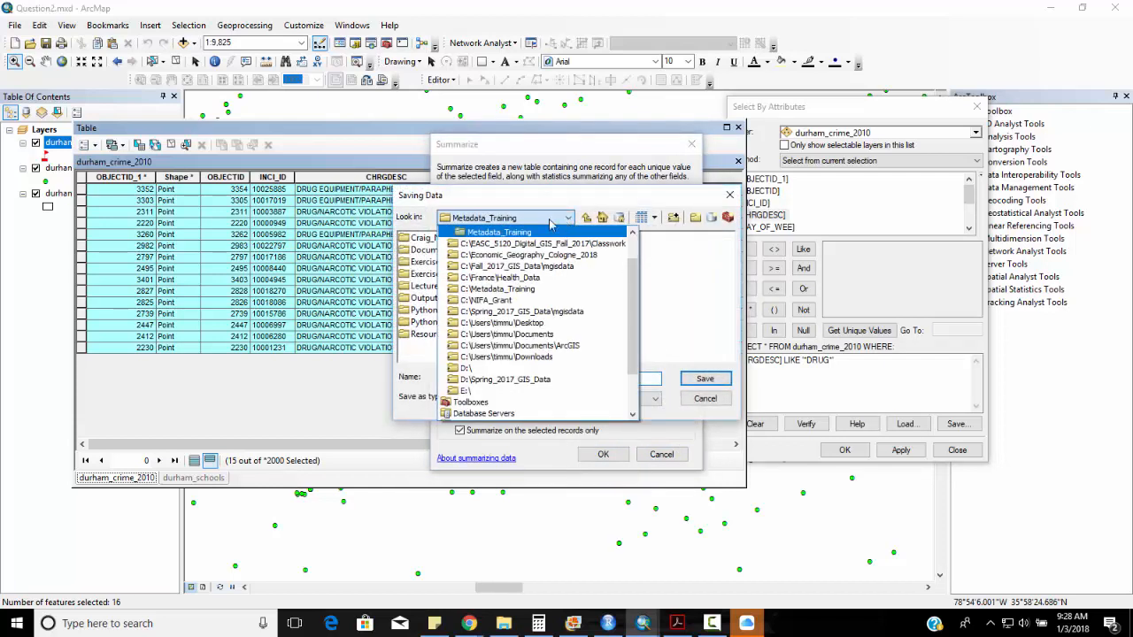
{"action": "scroll", "coordinate": [513, 363], "scroll_direction": "up", "scroll_amount": 1}
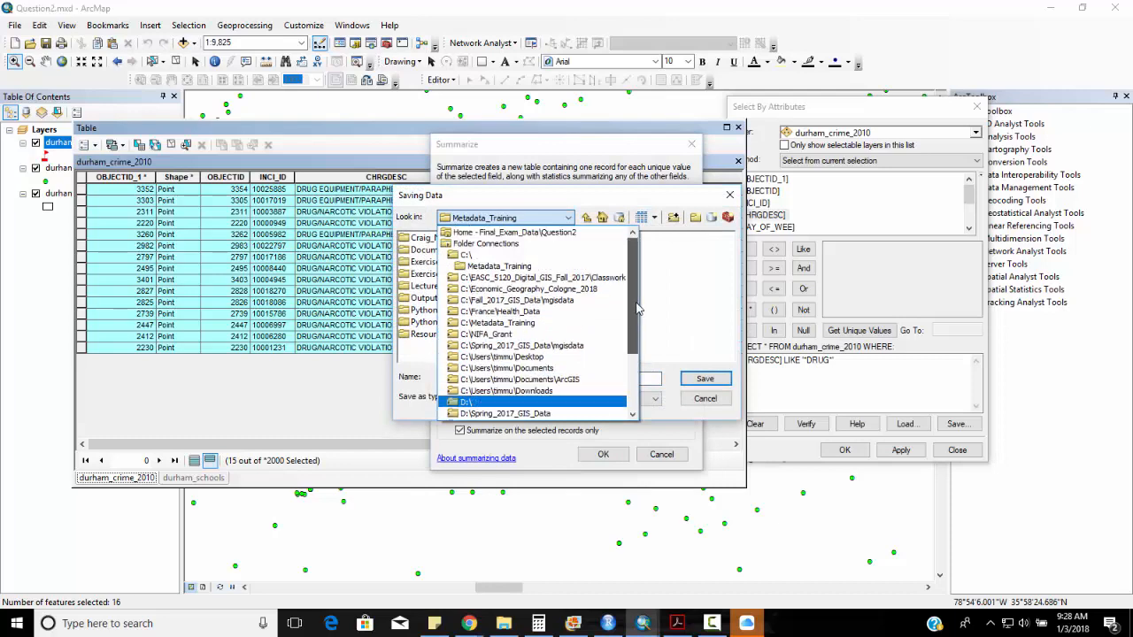
{"action": "left_click", "coordinate": [487, 255]}
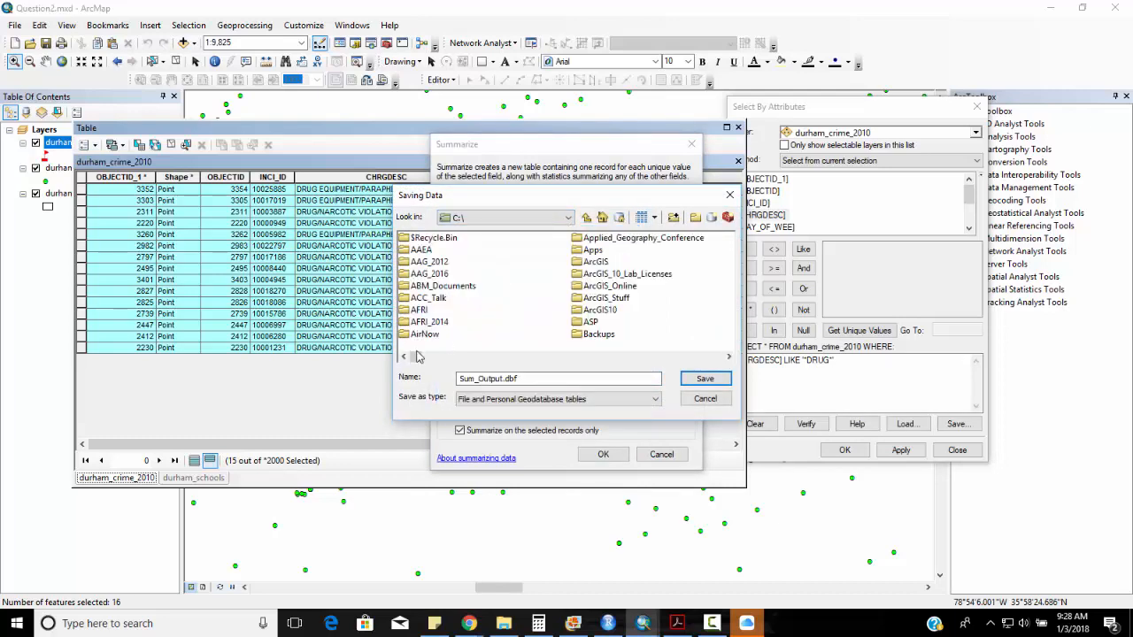
{"action": "left_click_drag", "start_coordinate": [419, 356], "coordinate": [658, 365]}
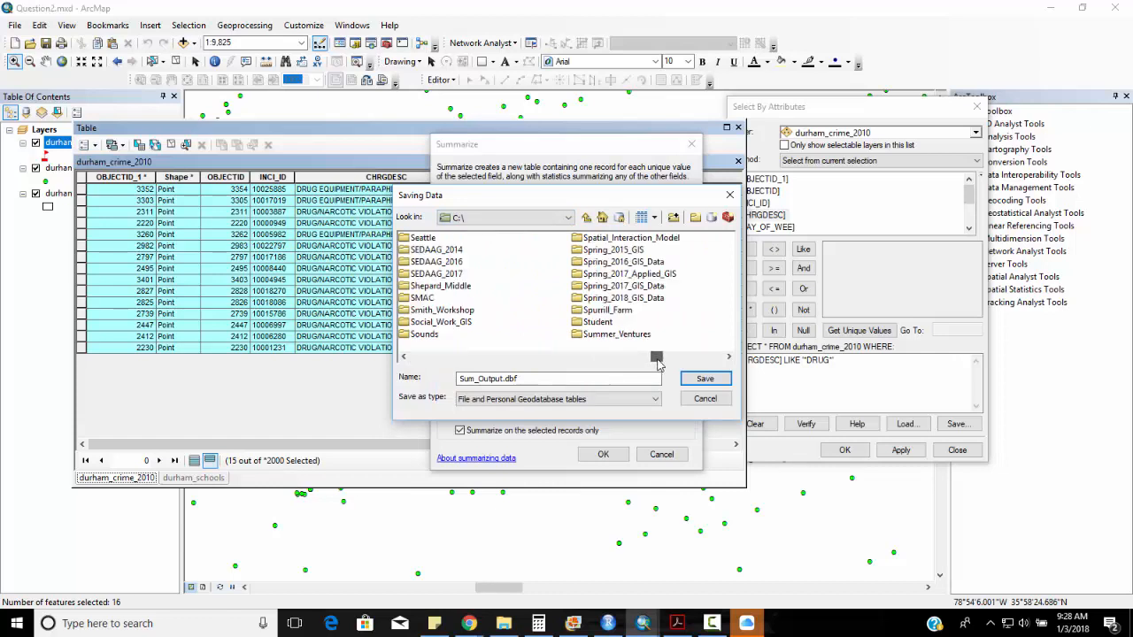
{"action": "double_click", "coordinate": [630, 299]}
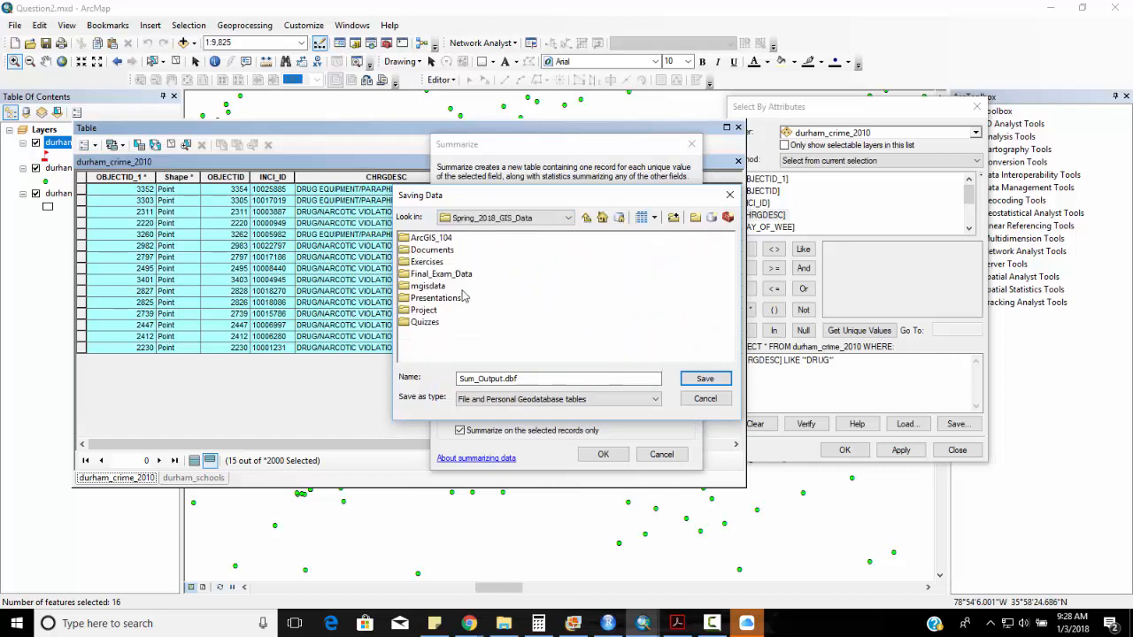
{"action": "double_click", "coordinate": [434, 273]}
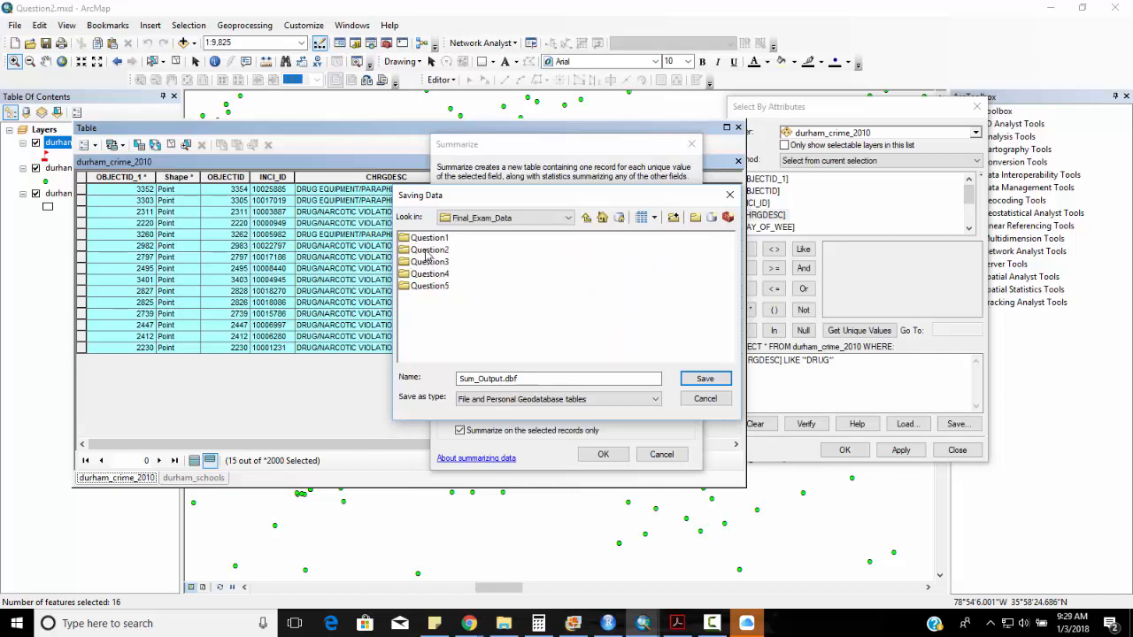
{"action": "double_click", "coordinate": [427, 250]}
{"action": "double_click", "coordinate": [431, 238]}
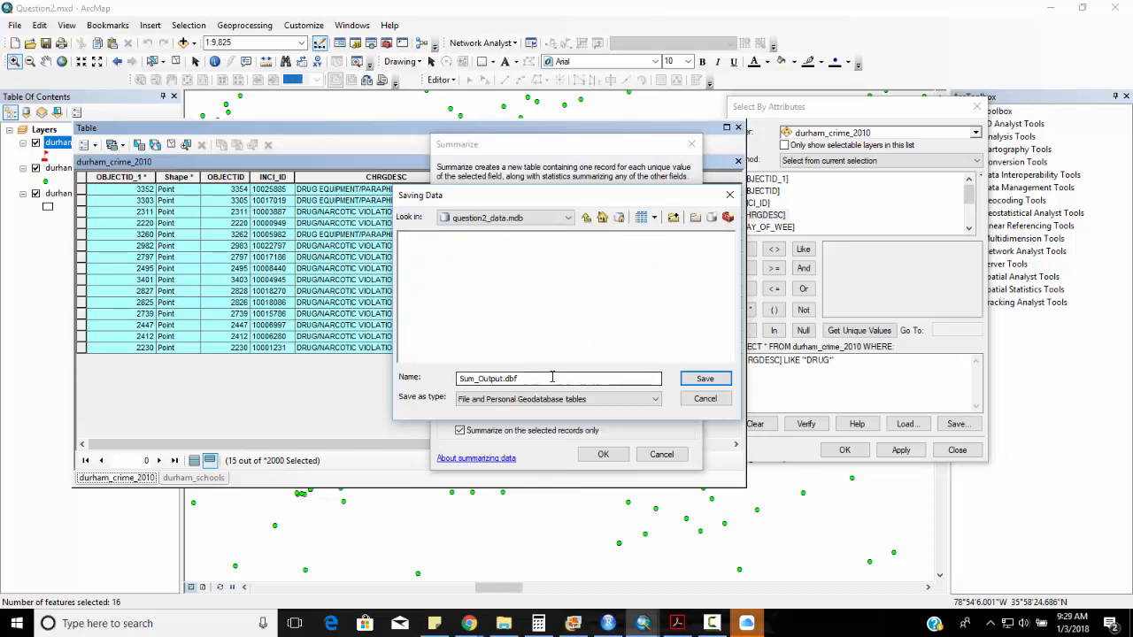
Name the output table Sum_Output_example.dbf and try to summarize the selected records by DAY_OF_WEE
{"action": "left_click", "coordinate": [507, 379]}
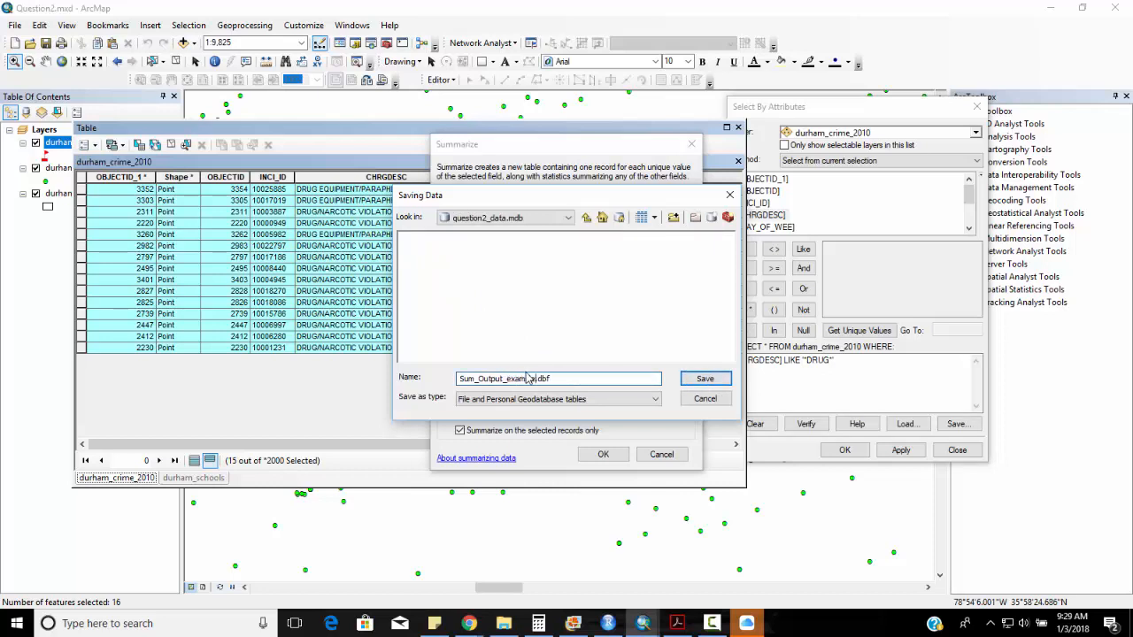
{"action": "type", "text": "_exam"}
{"action": "key", "text": "Return"}
{"action": "left_click", "coordinate": [594, 456]}
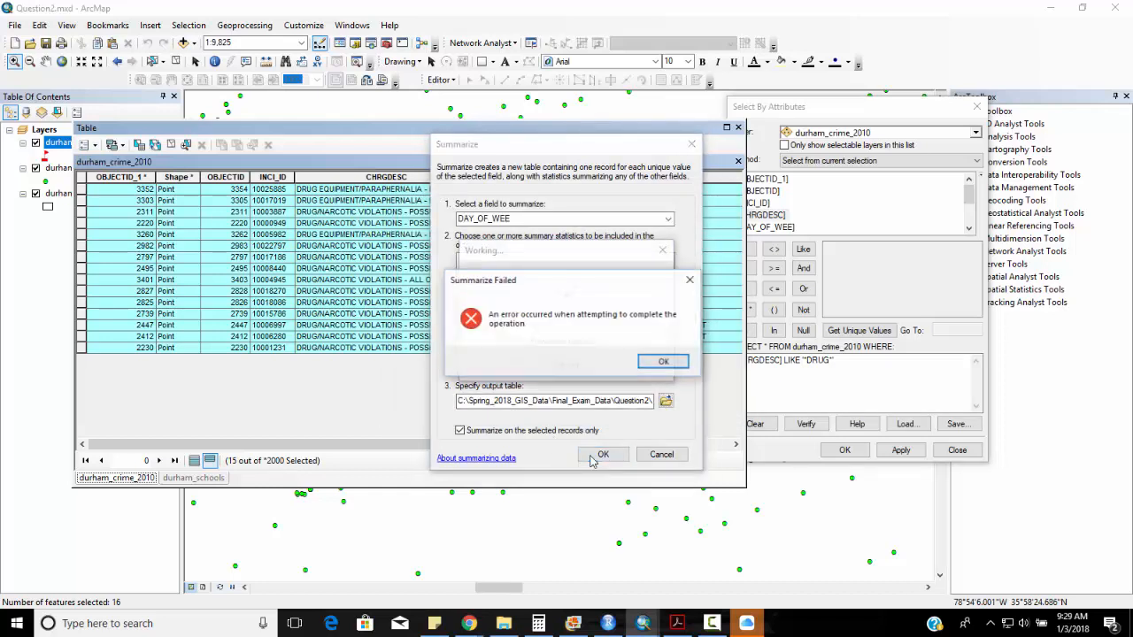
{"action": "left_click", "coordinate": [663, 364]}
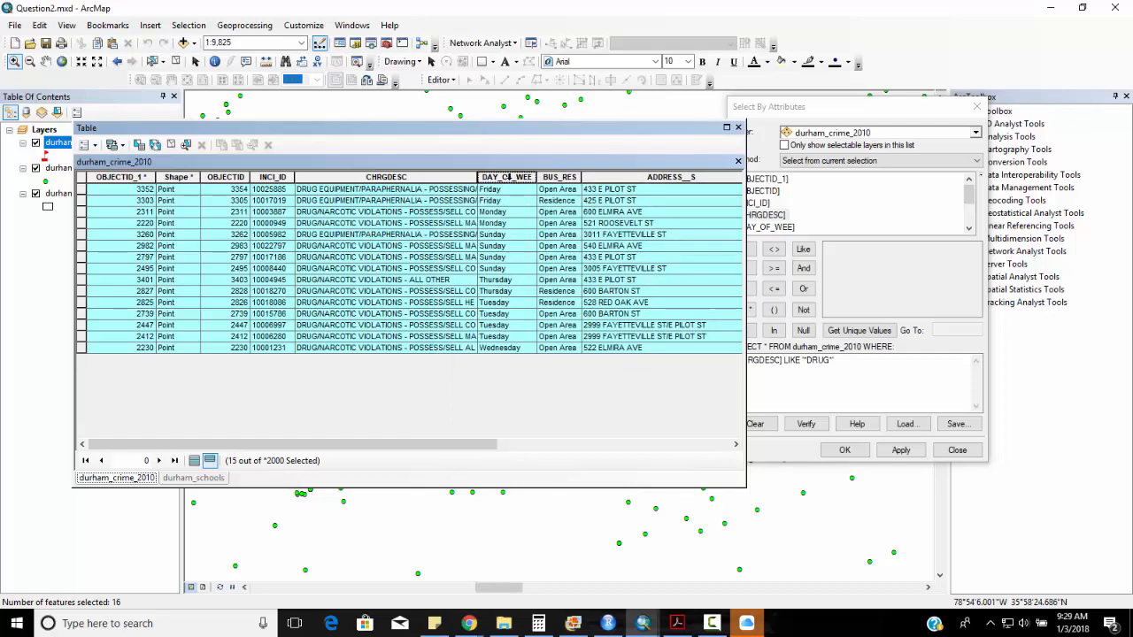
Summarize the selected crimes by DAY_OF_WEE into table Sum_Output in question2_data.mdb, add it to the map and close the crime table
{"action": "right_click", "coordinate": [514, 177]}
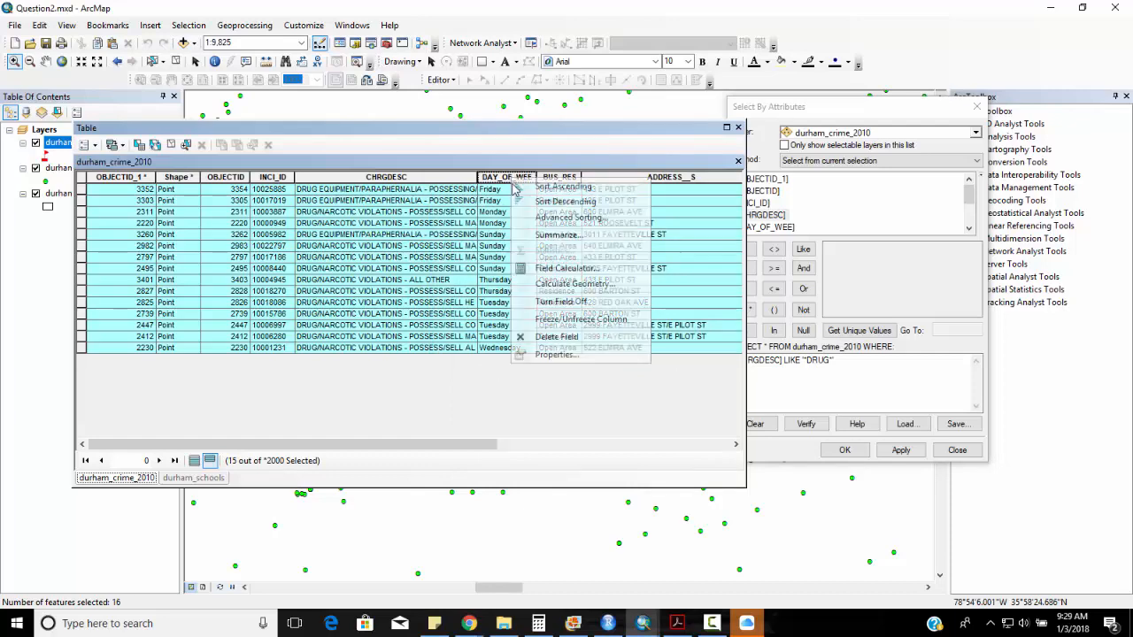
{"action": "left_click", "coordinate": [571, 234]}
{"action": "left_click", "coordinate": [666, 401]}
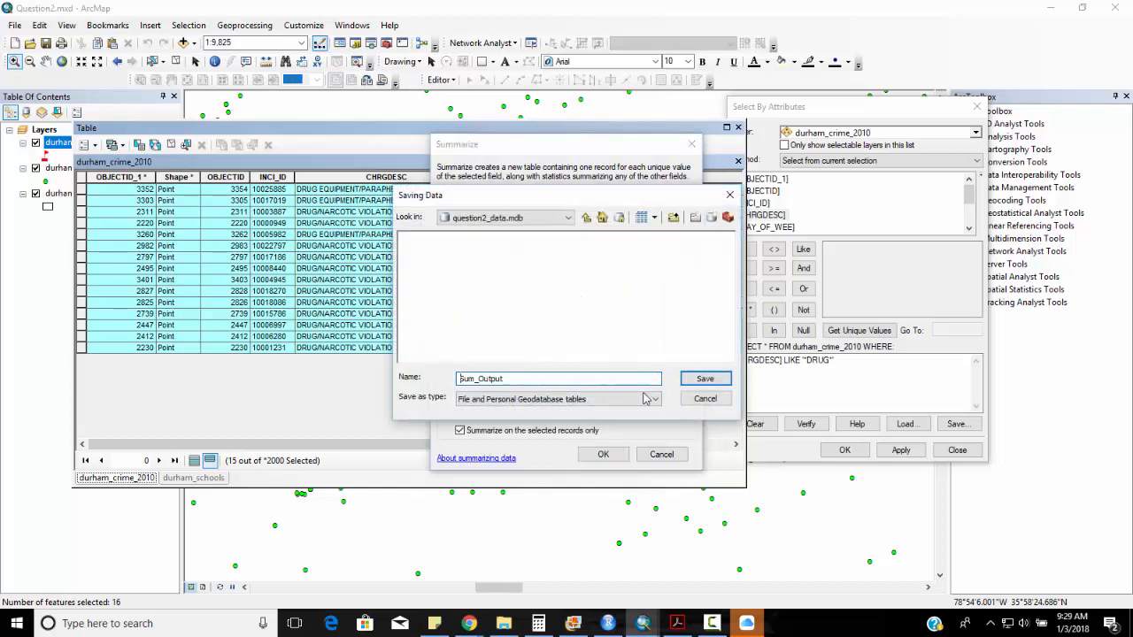
{"action": "left_click", "coordinate": [689, 379]}
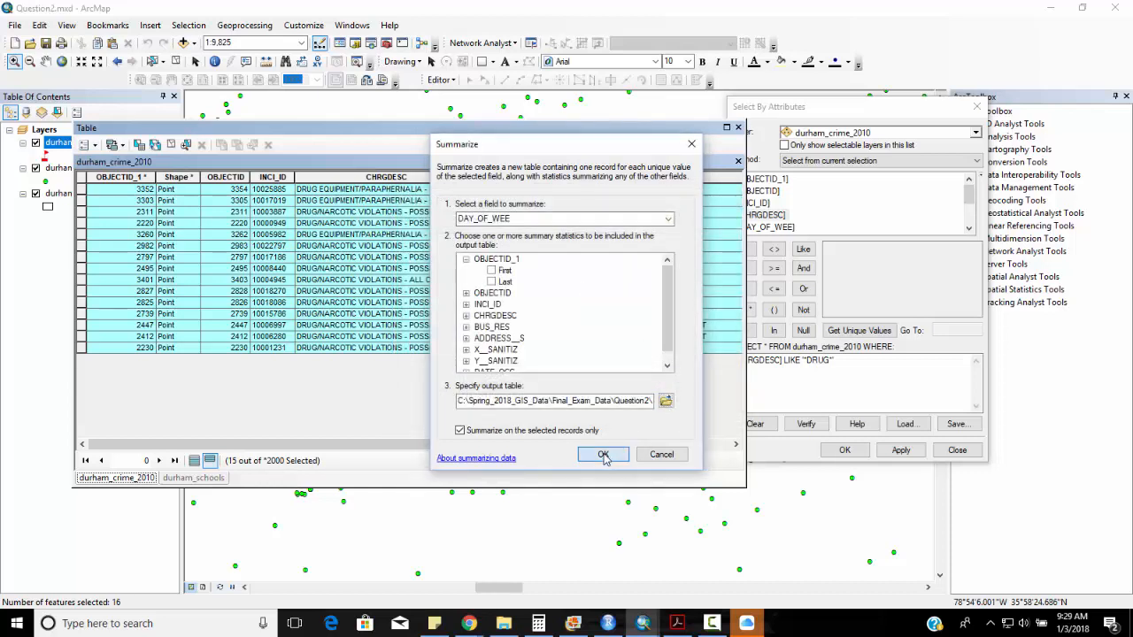
{"action": "left_click", "coordinate": [605, 456]}
{"action": "left_click", "coordinate": [609, 362]}
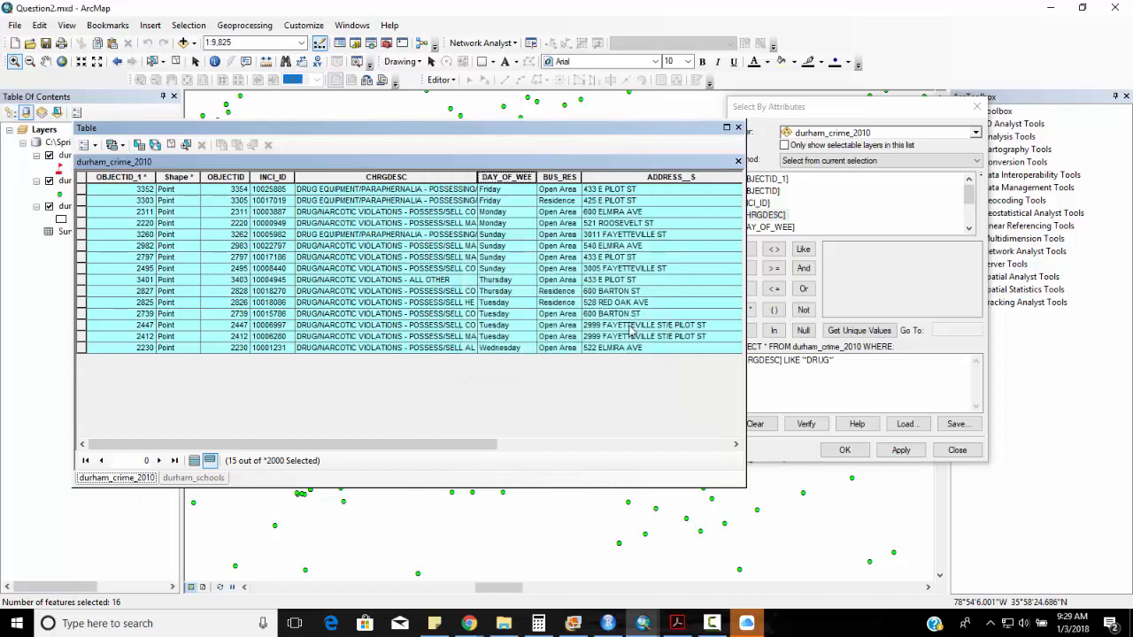
{"action": "left_click", "coordinate": [738, 127]}
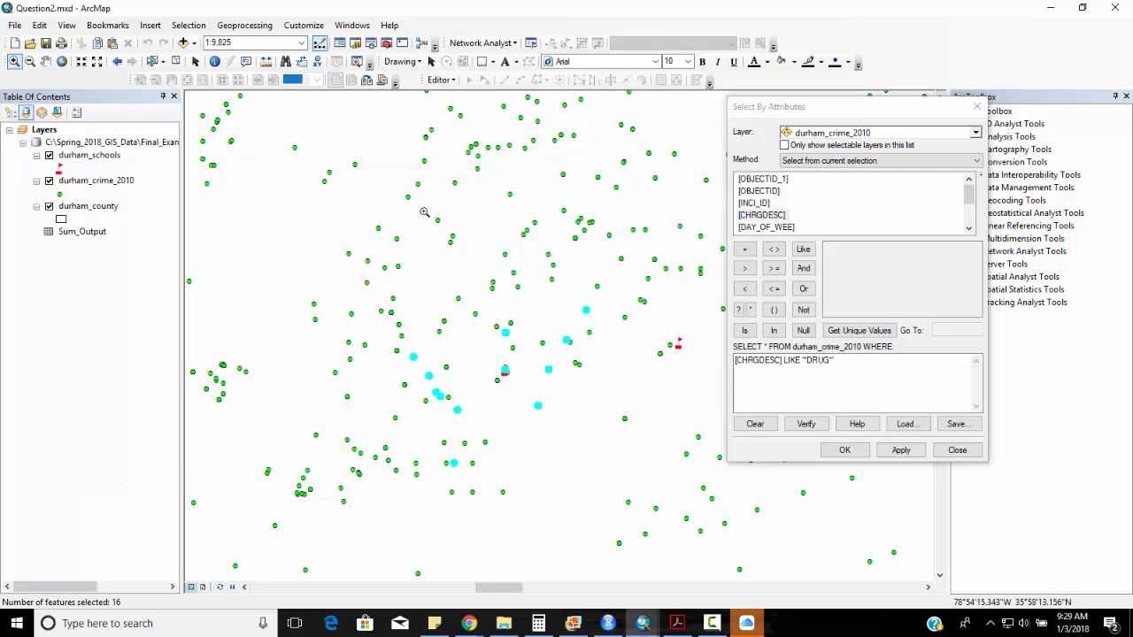
Open the Sum_Output table and sort it by Count_DAY_OF_WEE in descending order to review the daily crime counts, closing it when done
{"action": "left_click", "coordinate": [89, 232]}
{"action": "left_click", "coordinate": [124, 243]}
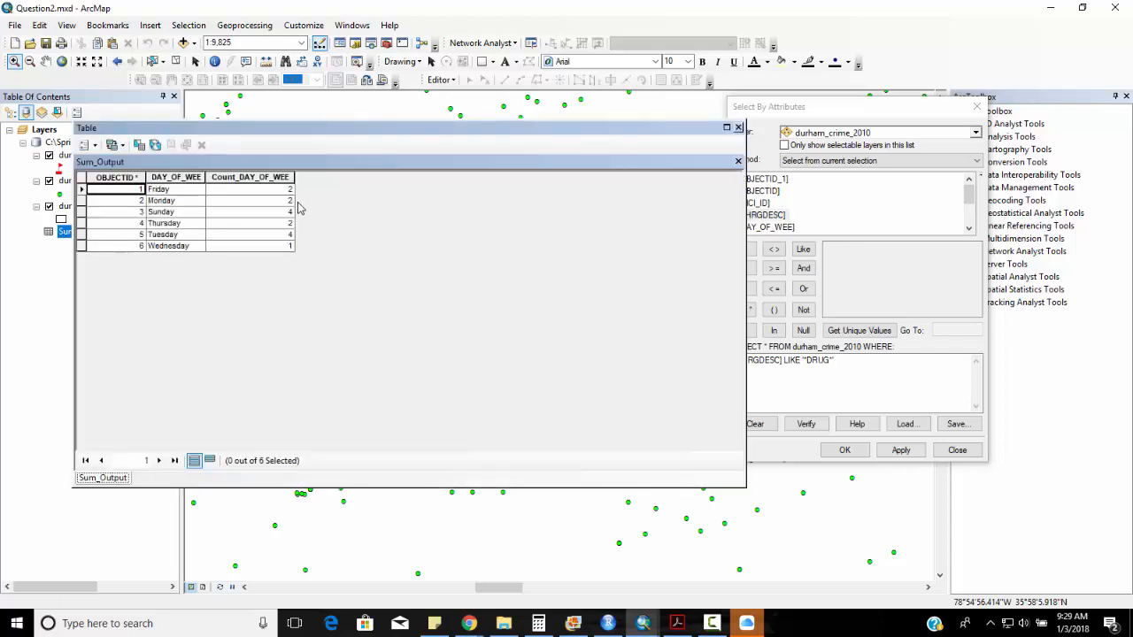
{"action": "left_click", "coordinate": [286, 177]}
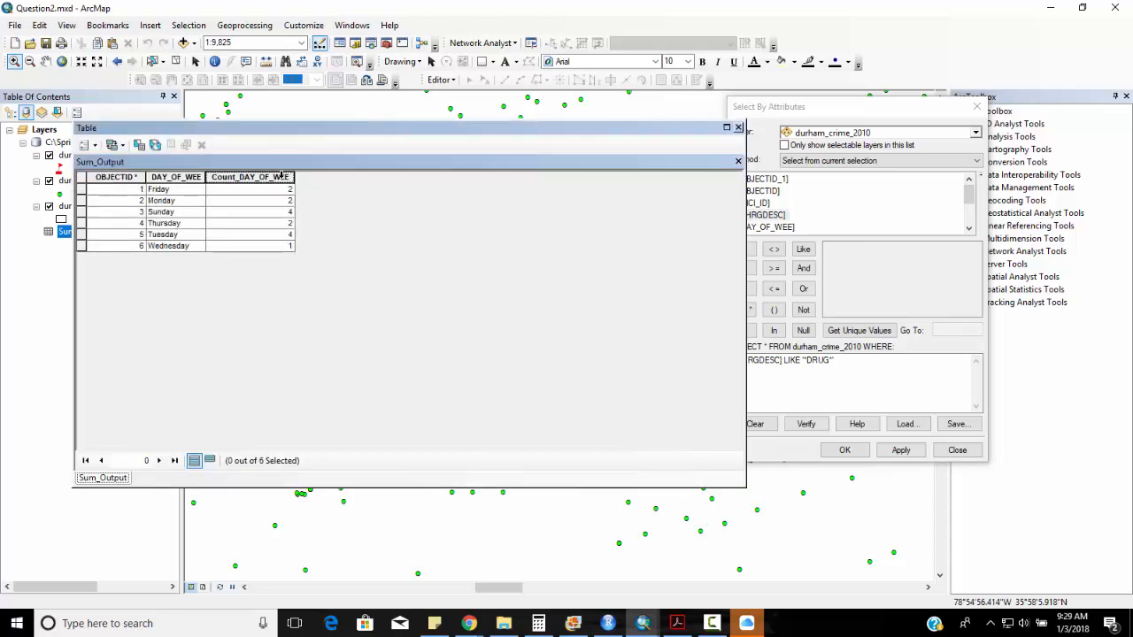
{"action": "right_click", "coordinate": [285, 177]}
{"action": "left_click", "coordinate": [323, 198]}
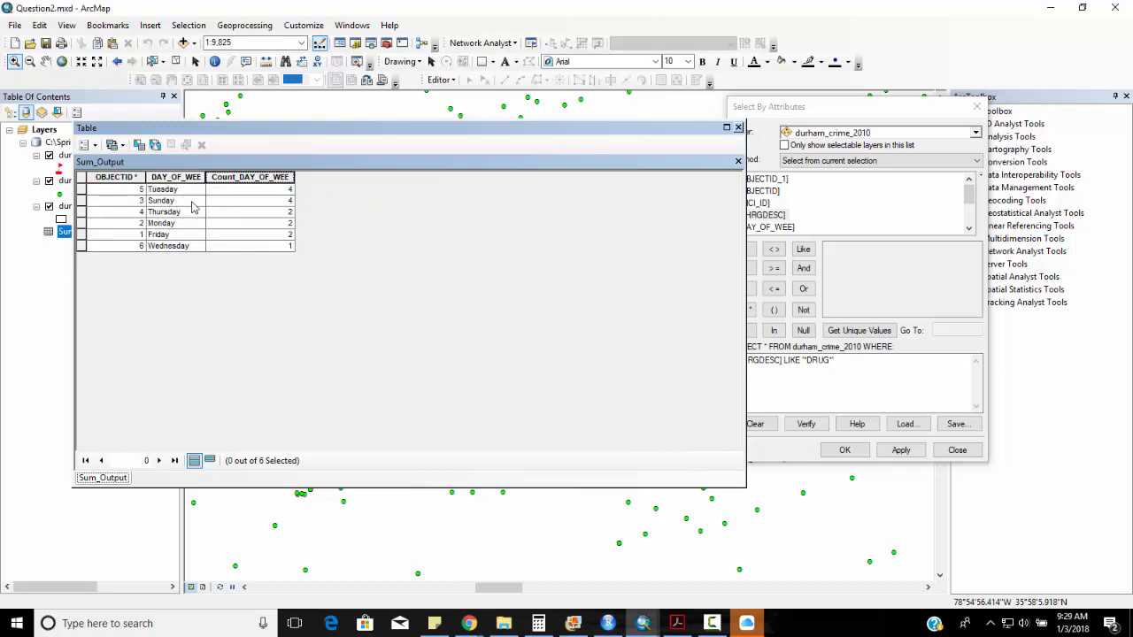
{"action": "left_click", "coordinate": [738, 128]}
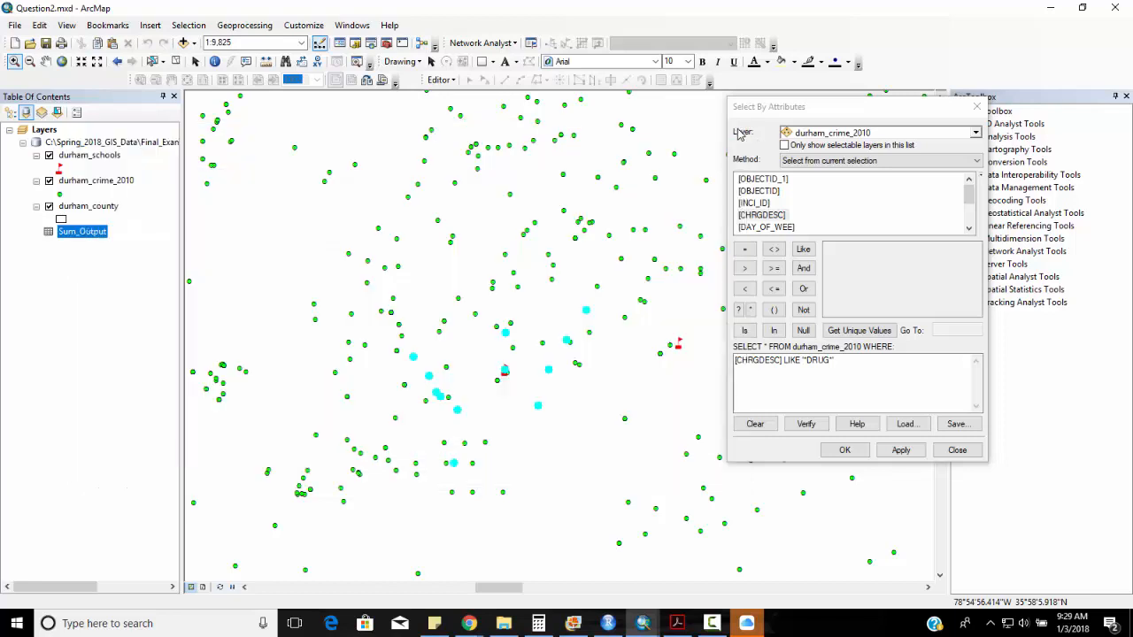
Switch to the Question3.mxd map document and list its contents by source to show the standalone table
{"action": "left_click", "coordinate": [677, 623]}
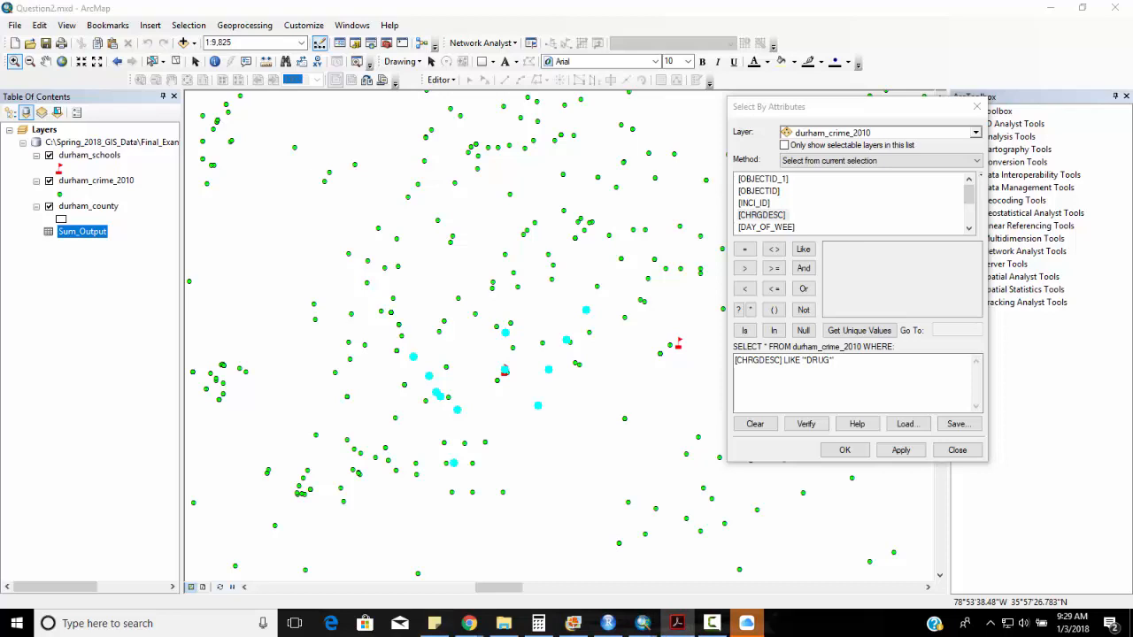
{"action": "mouse_move", "coordinate": [652, 627]}
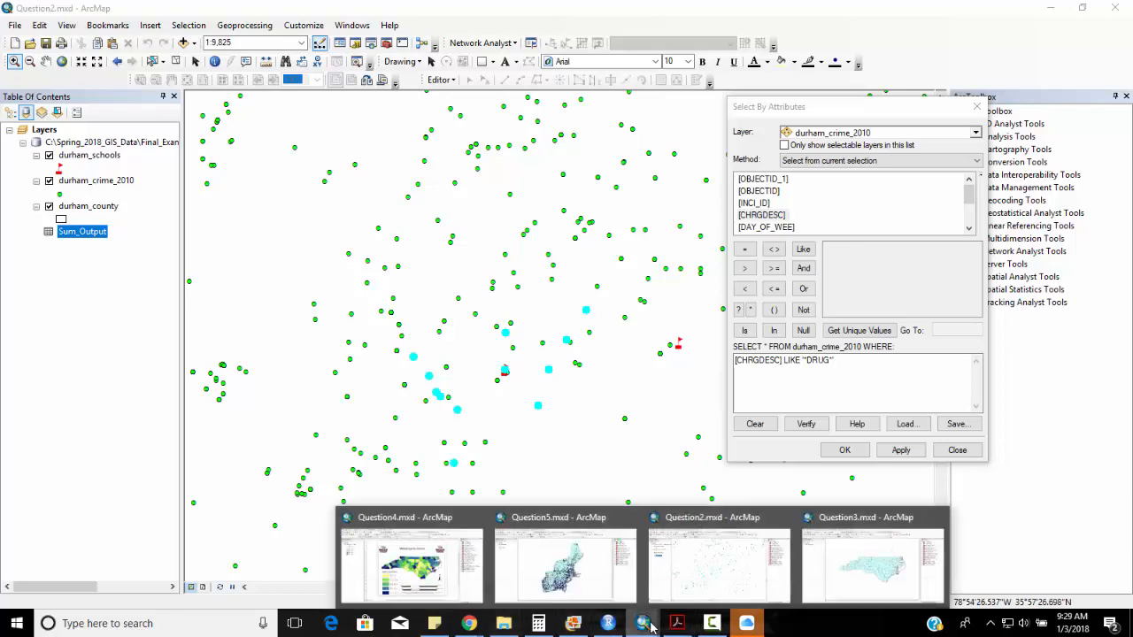
{"action": "left_click", "coordinate": [855, 516]}
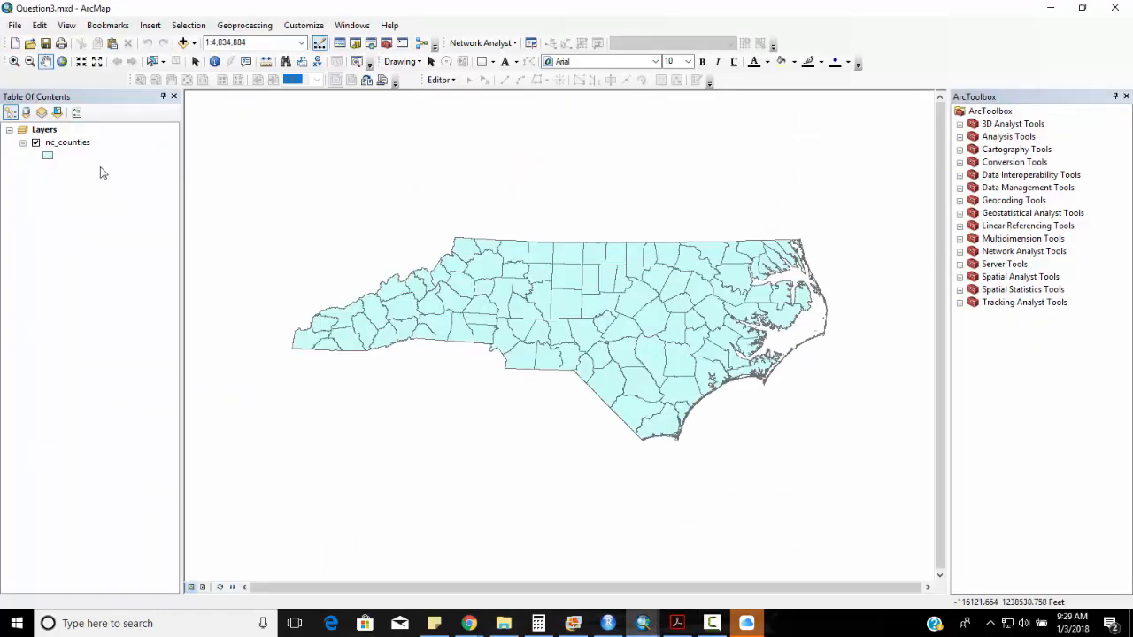
{"action": "left_click", "coordinate": [25, 113]}
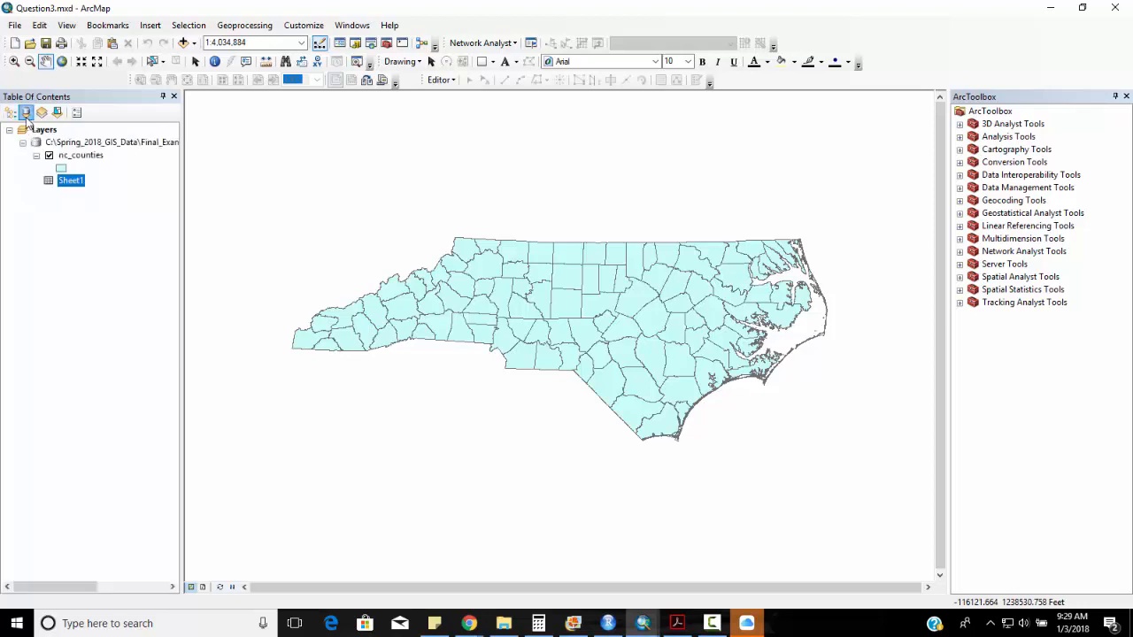
Open the Sheet1 and nc_counties tables, widen the table window and compare Sheet1's County field with the NAME field of nc_counties
{"action": "right_click", "coordinate": [75, 181]}
{"action": "left_click", "coordinate": [100, 193]}
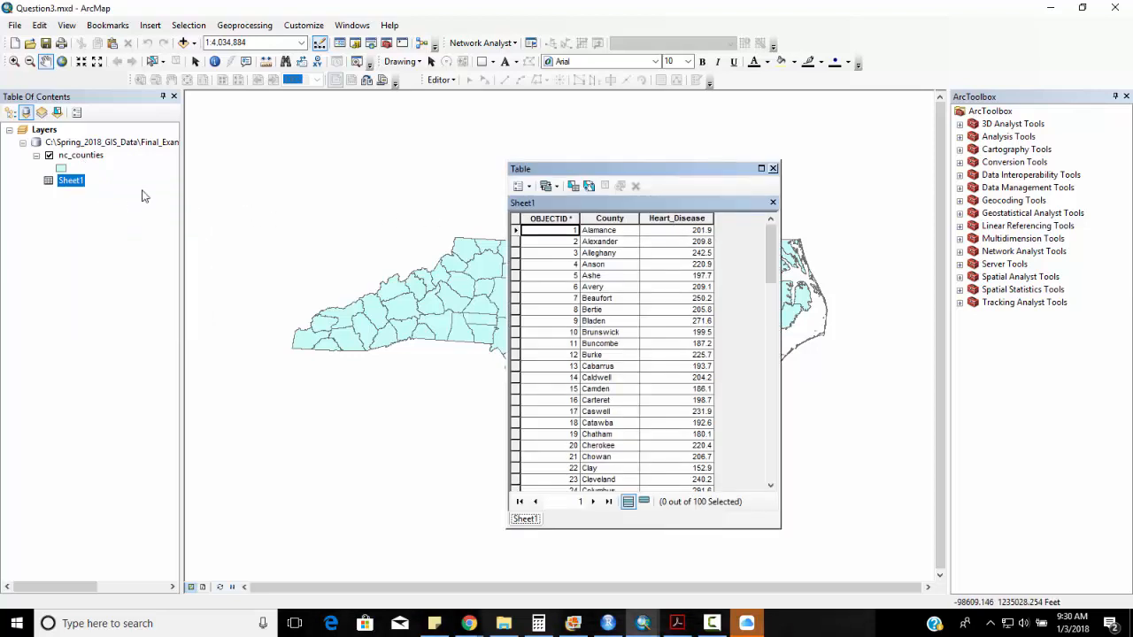
{"action": "right_click", "coordinate": [84, 156]}
{"action": "left_click", "coordinate": [115, 198]}
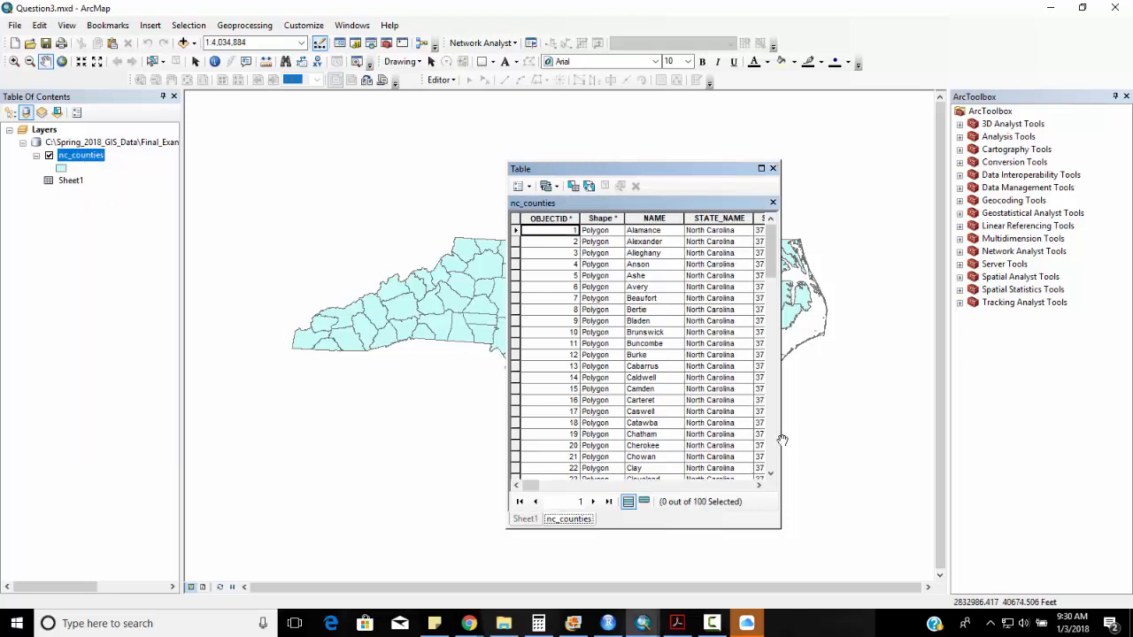
{"action": "left_click_drag", "start_coordinate": [784, 442], "coordinate": [1034, 442]}
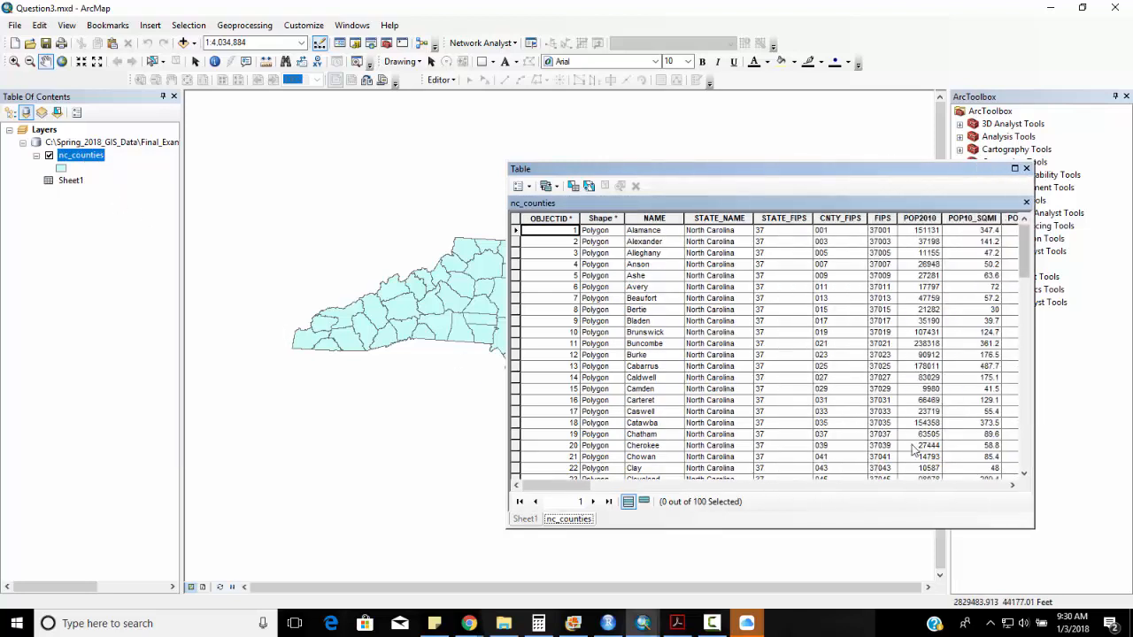
{"action": "left_click", "coordinate": [528, 518]}
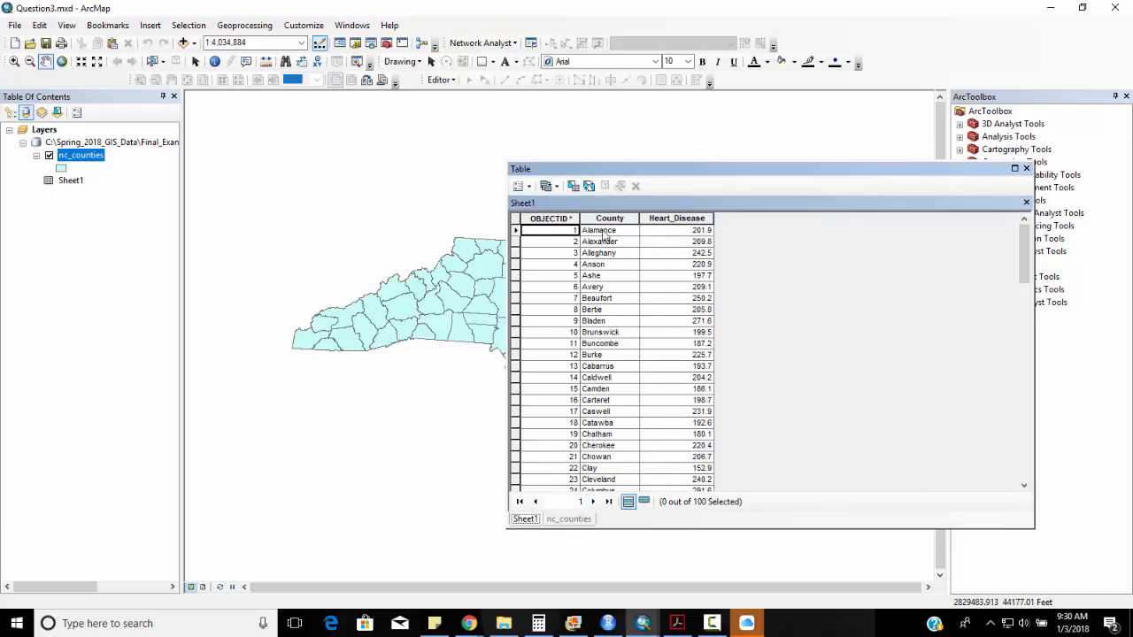
{"action": "left_click", "coordinate": [577, 519]}
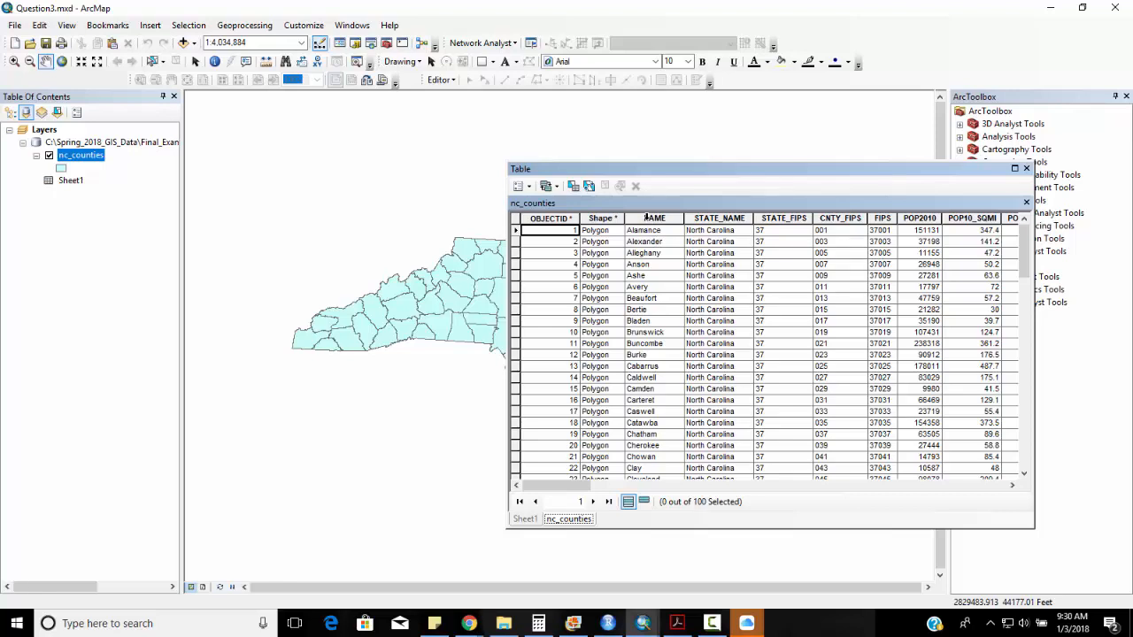
Select a group of western North Carolina counties on the map to examine their nc_counties records, and clear the selection
{"action": "left_click", "coordinate": [152, 62]}
{"action": "left_click_drag", "start_coordinate": [424, 251], "coordinate": [474, 333]}
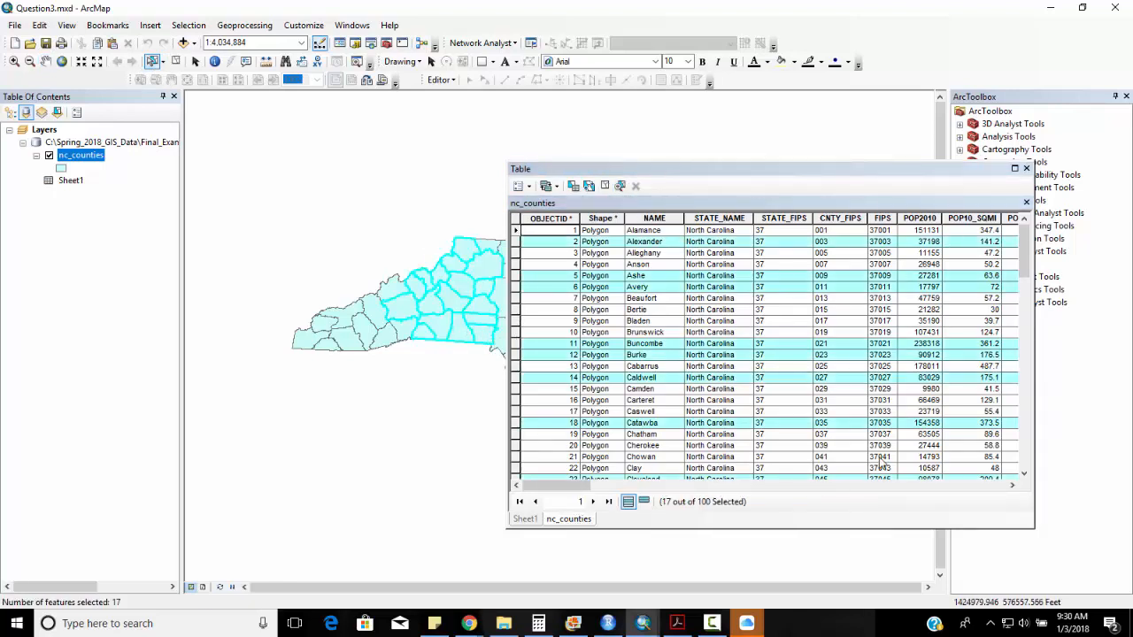
{"action": "left_click", "coordinate": [176, 62]}
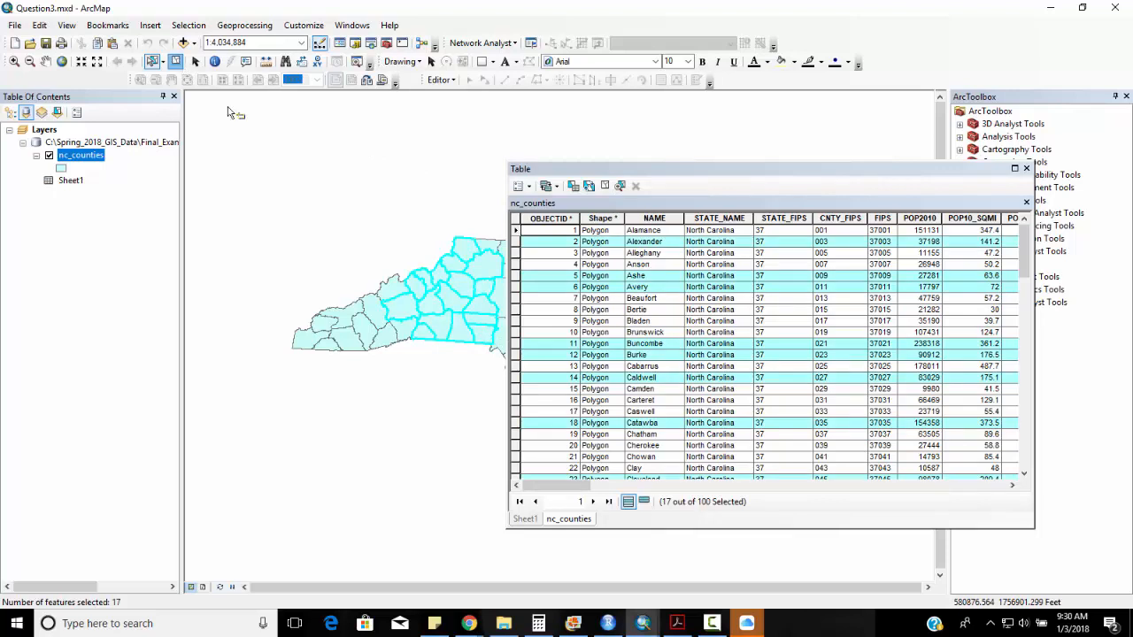
Select the Bertie through Caldwell records in Sheet1 to check for a link to the map, and clear the selection
{"action": "left_click", "coordinate": [525, 519]}
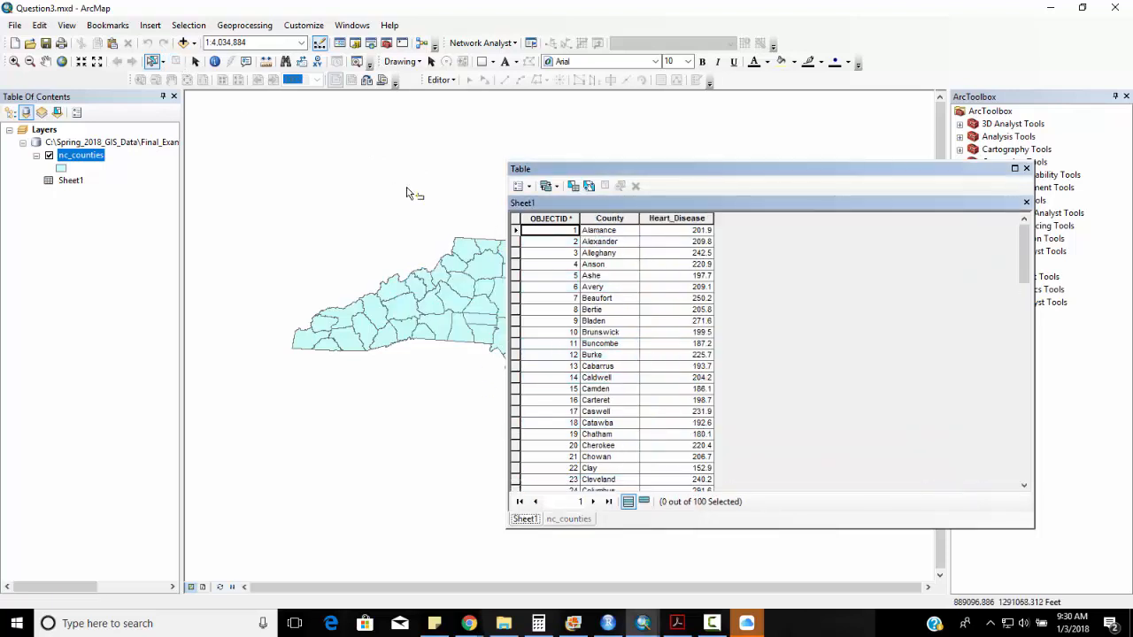
{"action": "left_click_drag", "start_coordinate": [522, 310], "coordinate": [530, 383]}
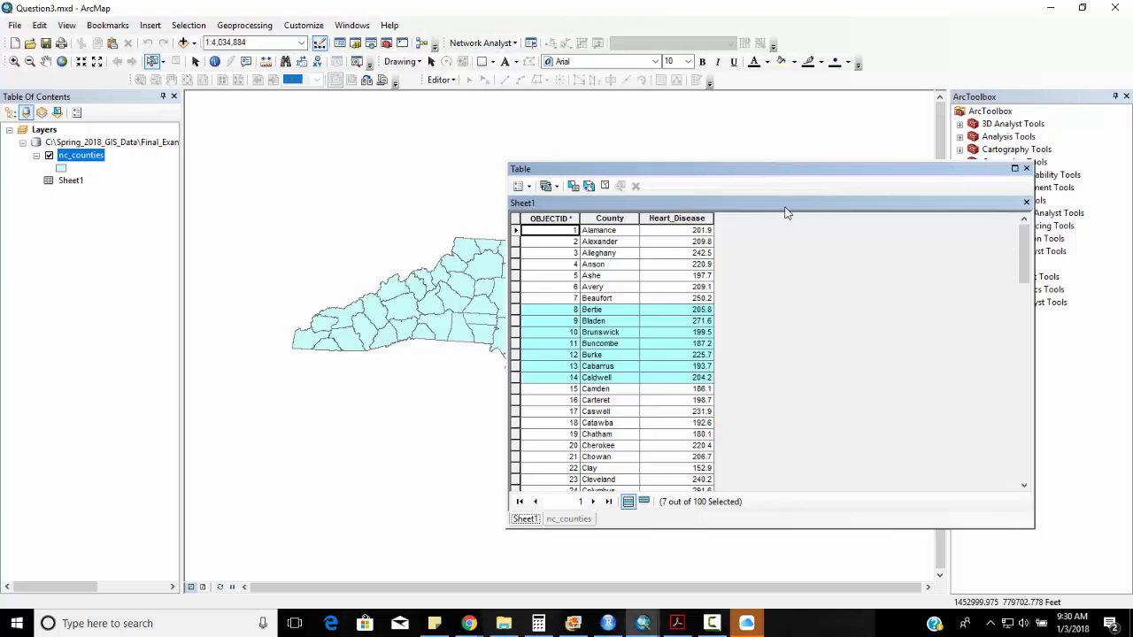
{"action": "left_click_drag", "start_coordinate": [611, 190], "coordinate": [704, 175]}
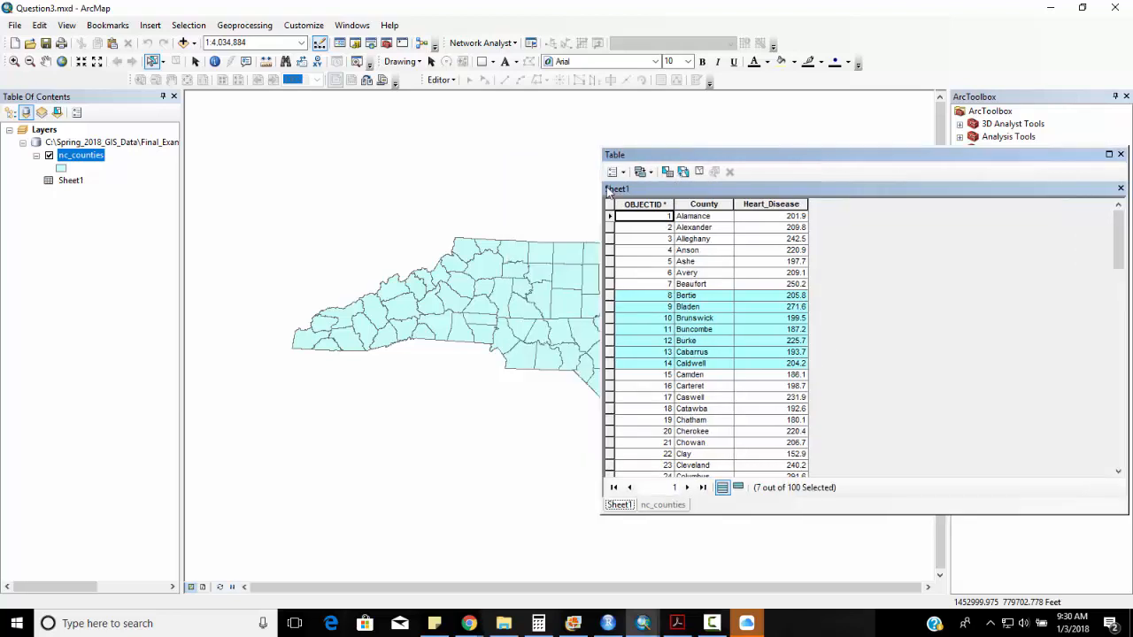
{"action": "left_click", "coordinate": [703, 173]}
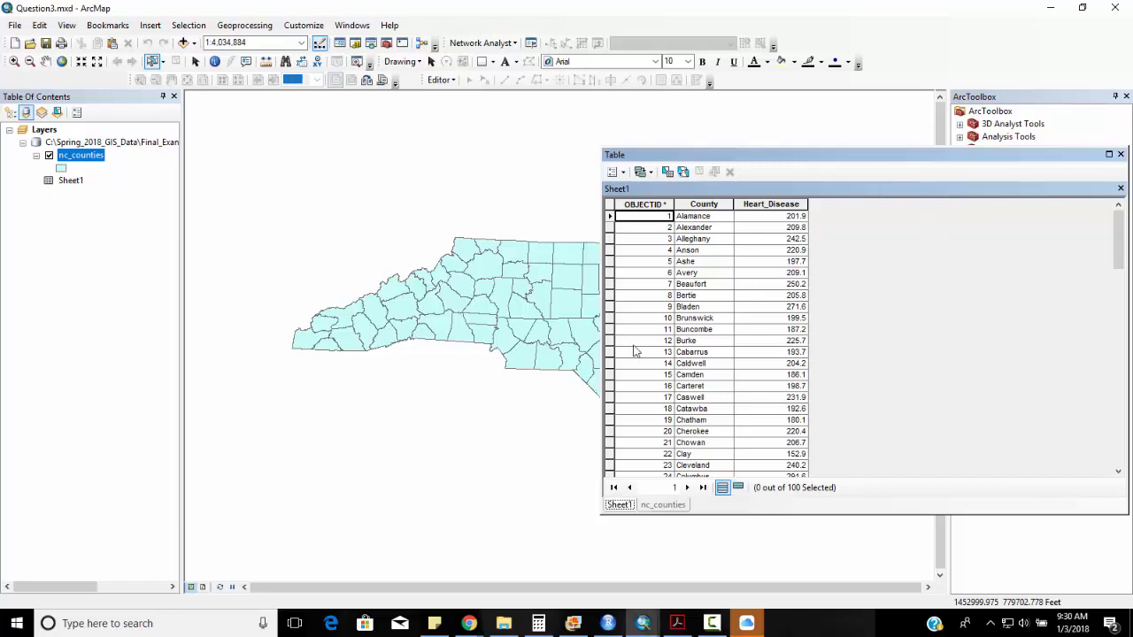
Compare the county names in nc_counties with the County and Heart_Disease fields in Sheet1, and close the table window
{"action": "left_click", "coordinate": [663, 506]}
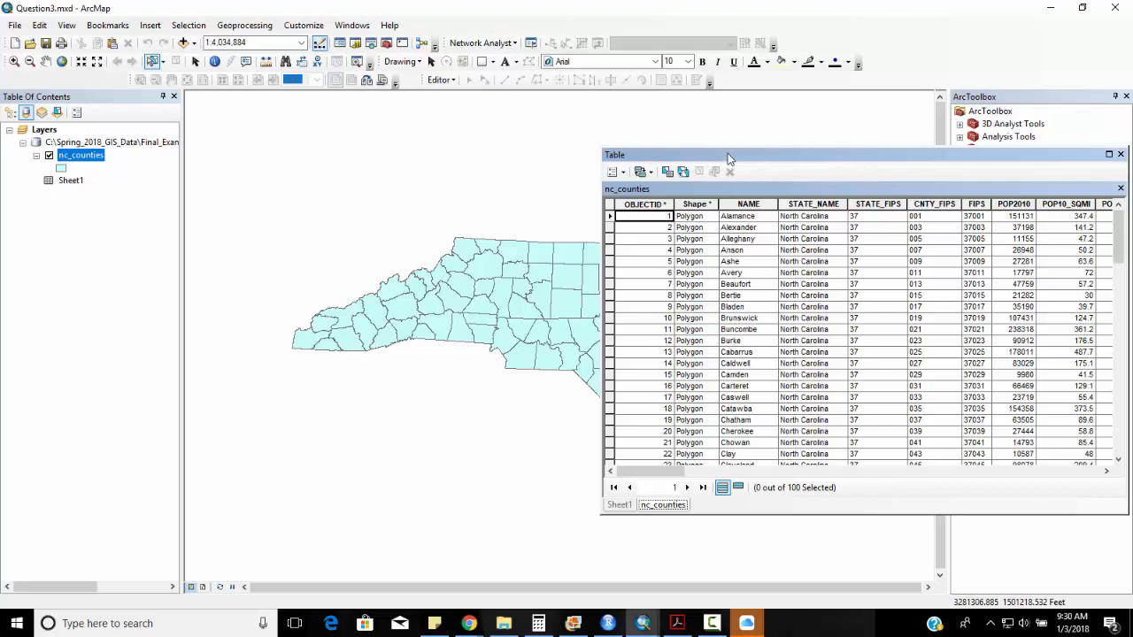
{"action": "left_click_drag", "start_coordinate": [832, 156], "coordinate": [577, 158]}
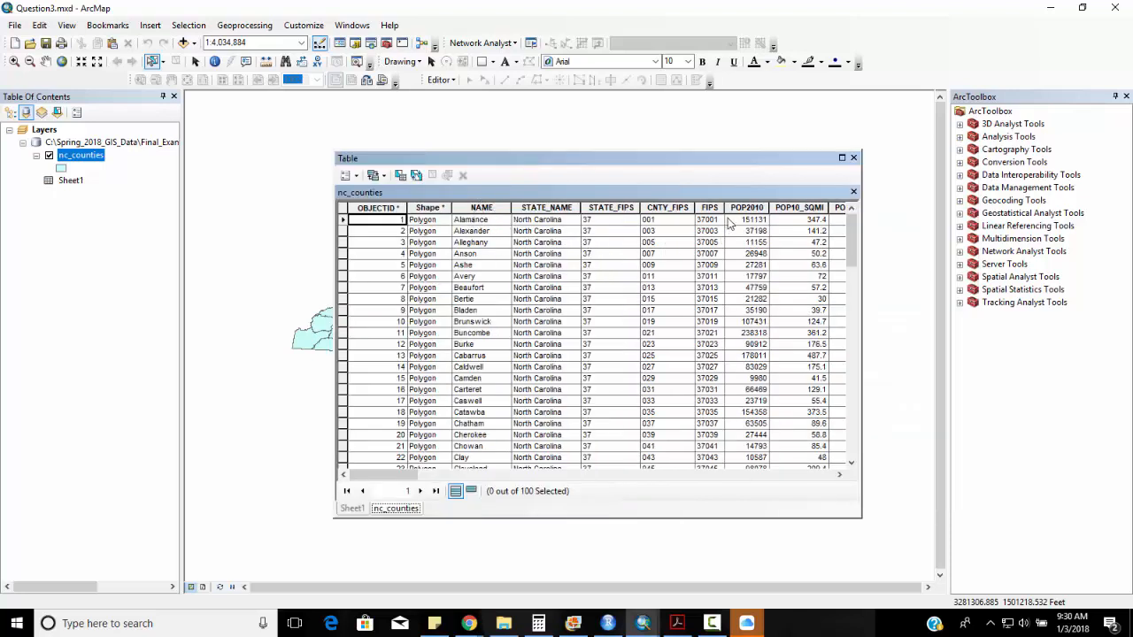
{"action": "left_click_drag", "start_coordinate": [776, 194], "coordinate": [725, 202]}
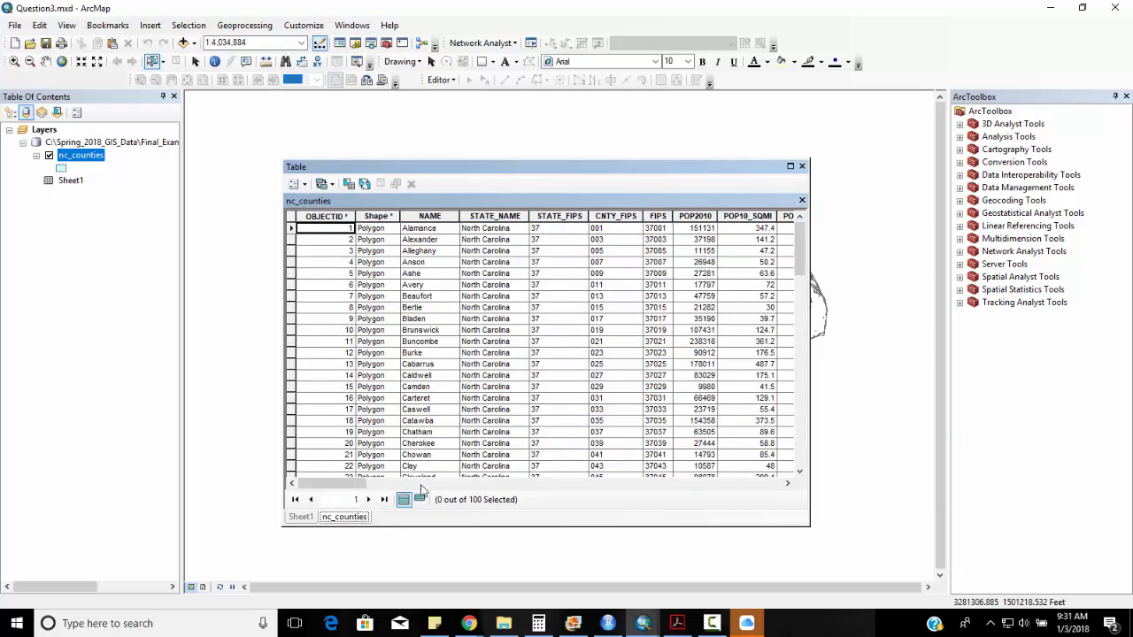
{"action": "left_click", "coordinate": [300, 517]}
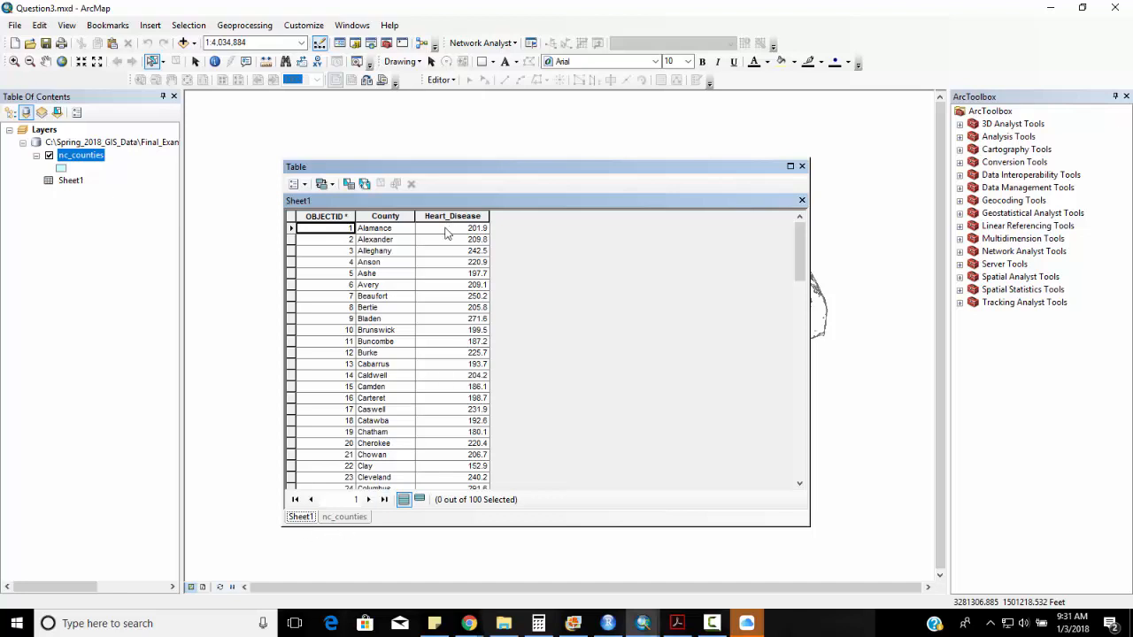
{"action": "left_click", "coordinate": [347, 517]}
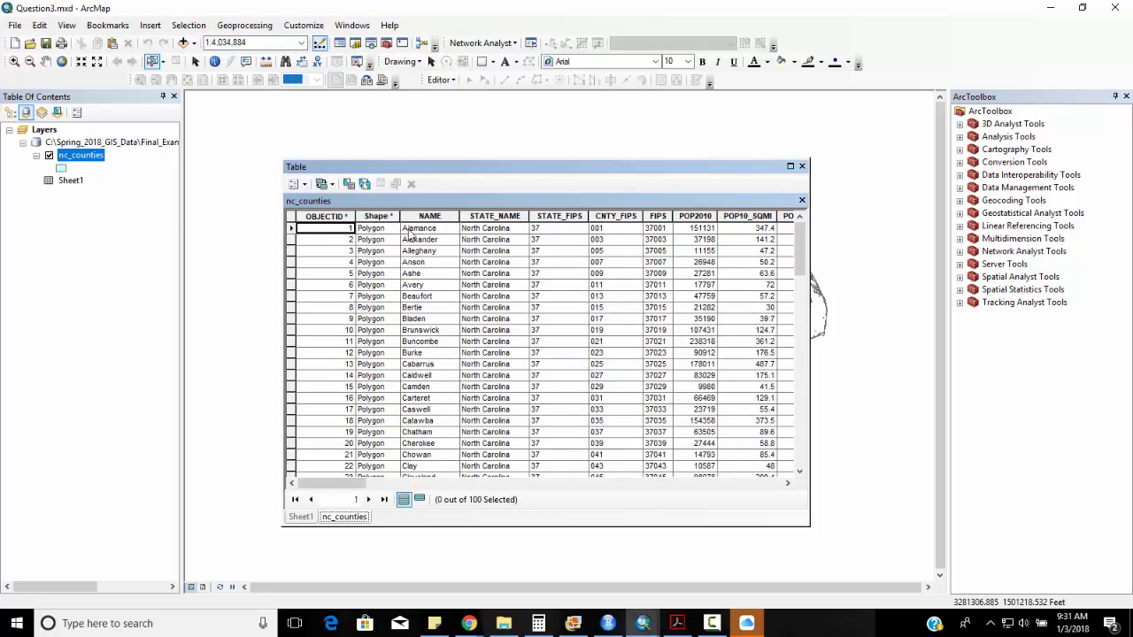
{"action": "left_click", "coordinate": [300, 517]}
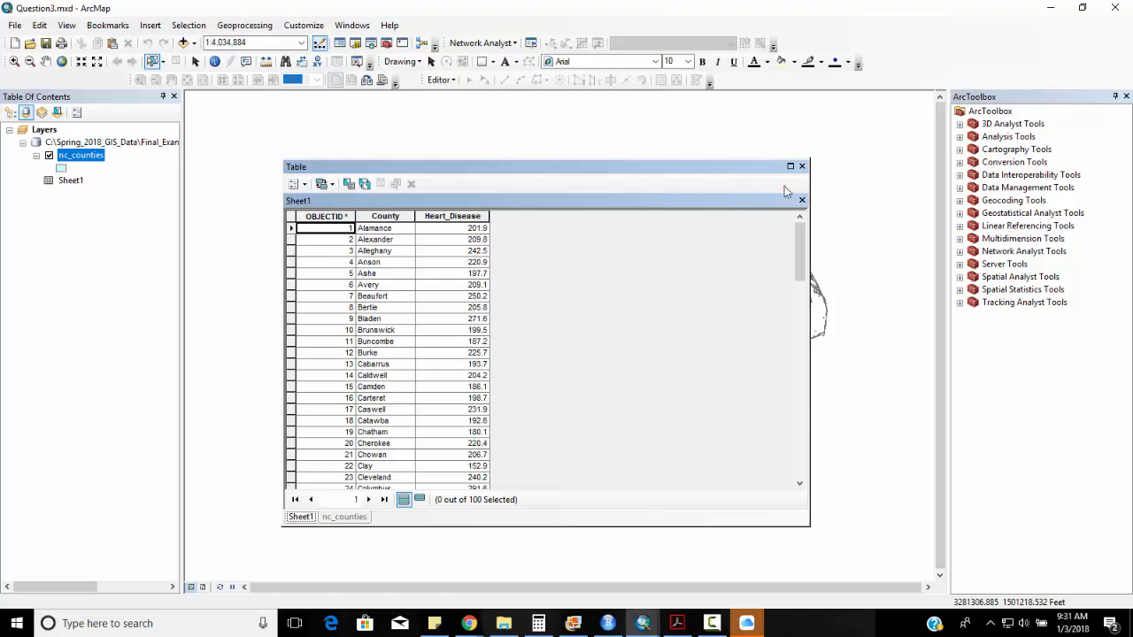
{"action": "left_click", "coordinate": [801, 166]}
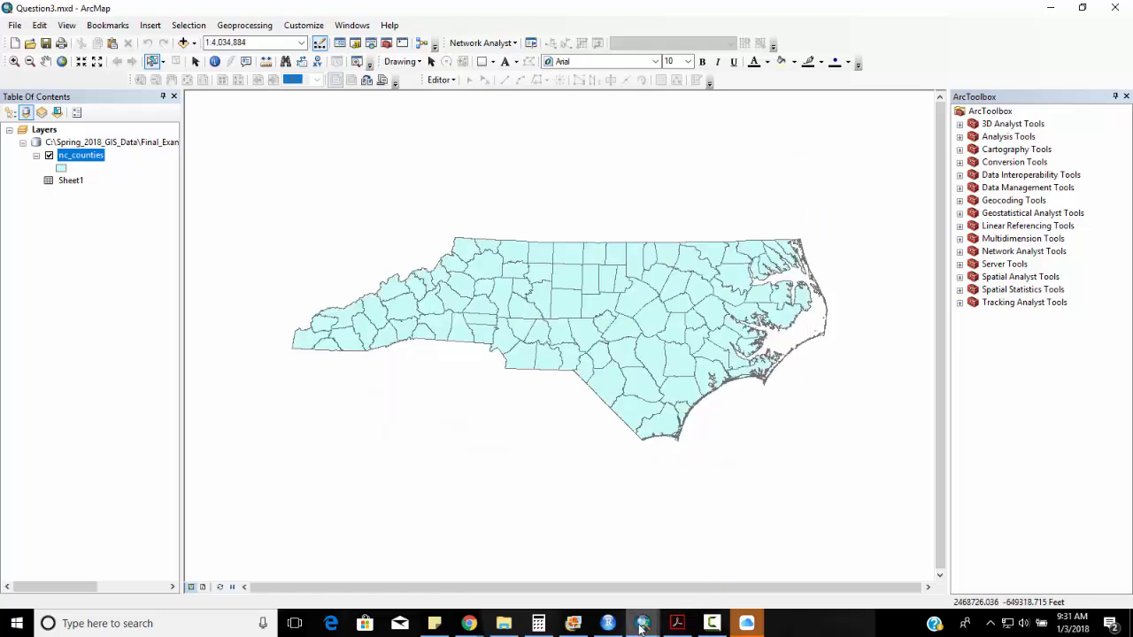
Switch to the Question4.mxd map document with the Median Age By County layout
{"action": "mouse_move", "coordinate": [644, 623]}
{"action": "left_click", "coordinate": [431, 521]}
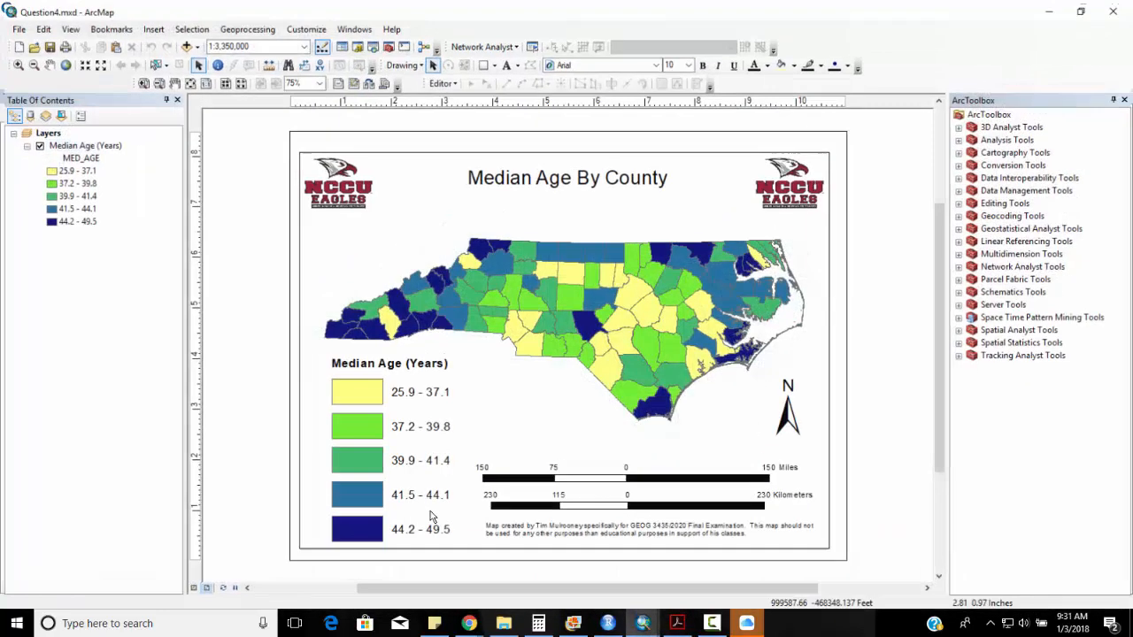